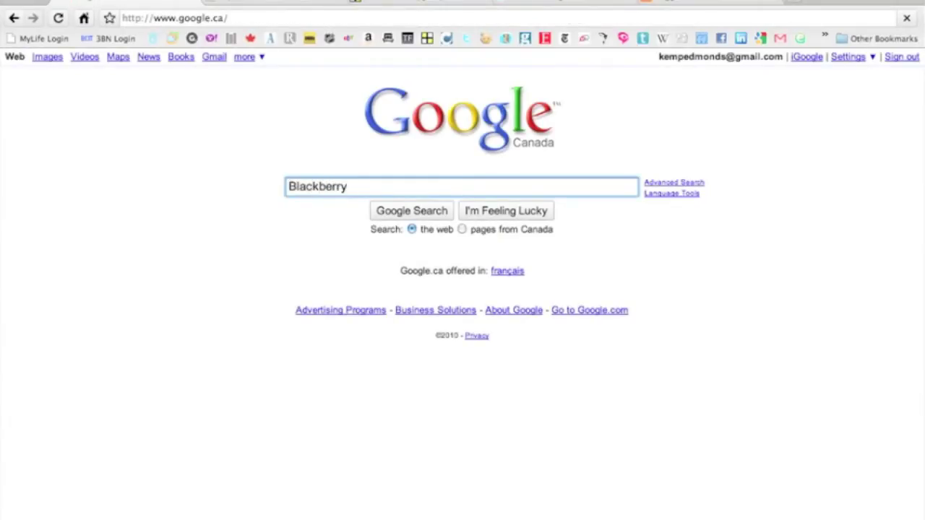
# Step: Run a web search for Blackberry, and refine the query to "Blackberry AND jam"
pyautogui.press('Return')
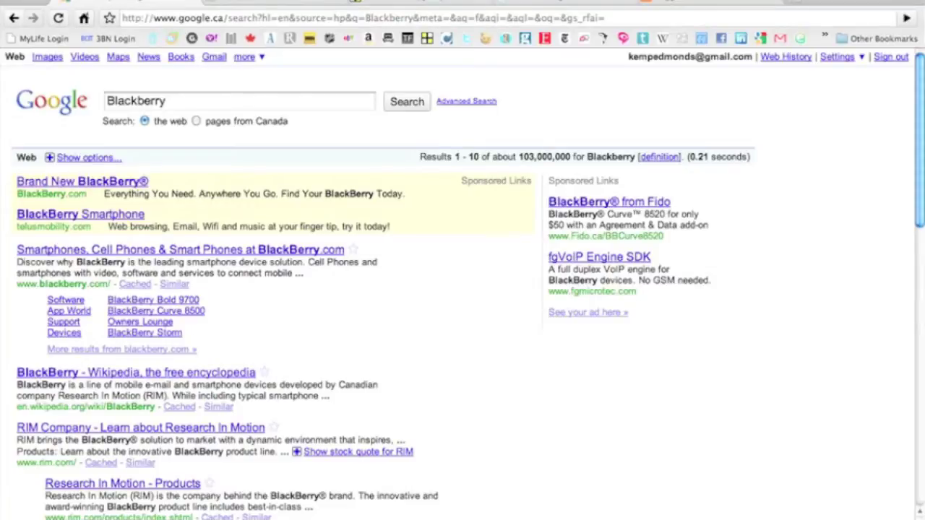
pyautogui.click(173, 101)
pyautogui.write('AND ')
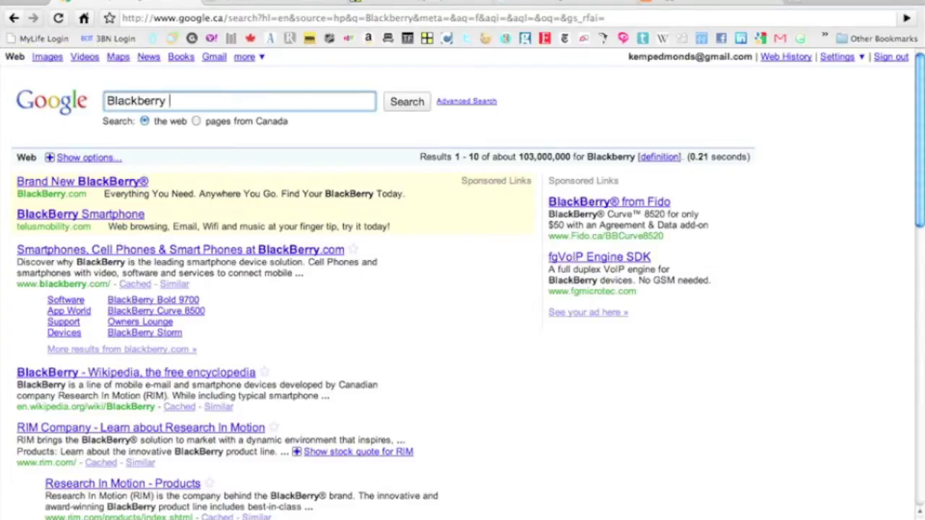
pyautogui.write('jam')
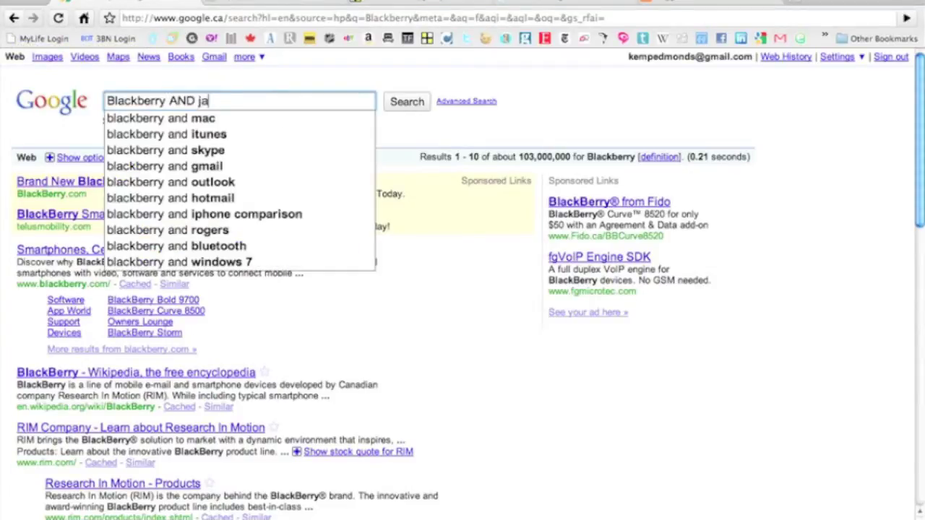
pyautogui.press('Return')
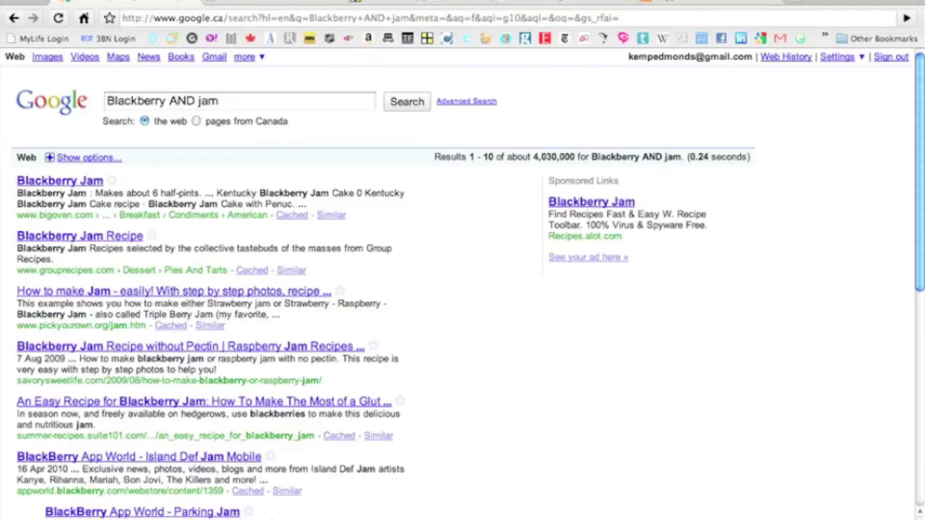
# Step: Exclude the word mobile from the search by extending the query to "Blackberry AND jam -mobile"
pyautogui.click(220, 102)
pyautogui.write('-mo')
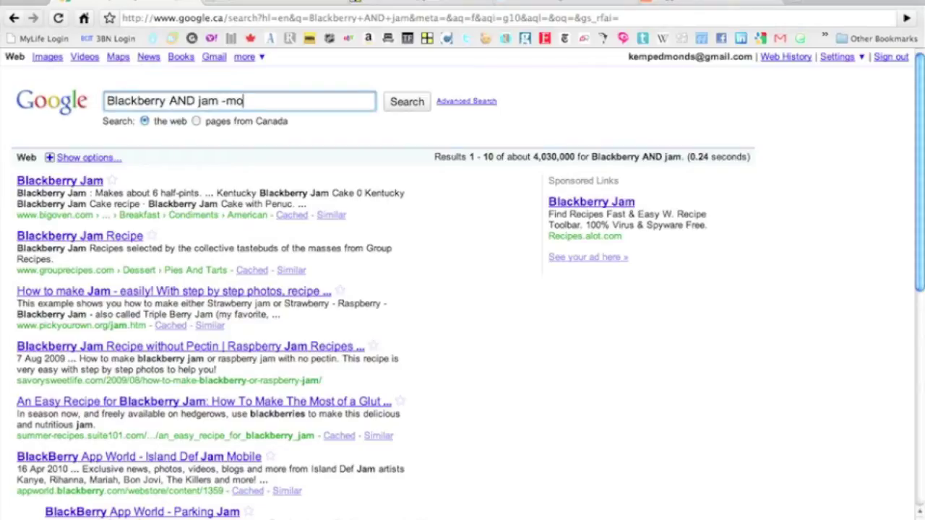
pyautogui.write('bile')
pyautogui.press('Return')
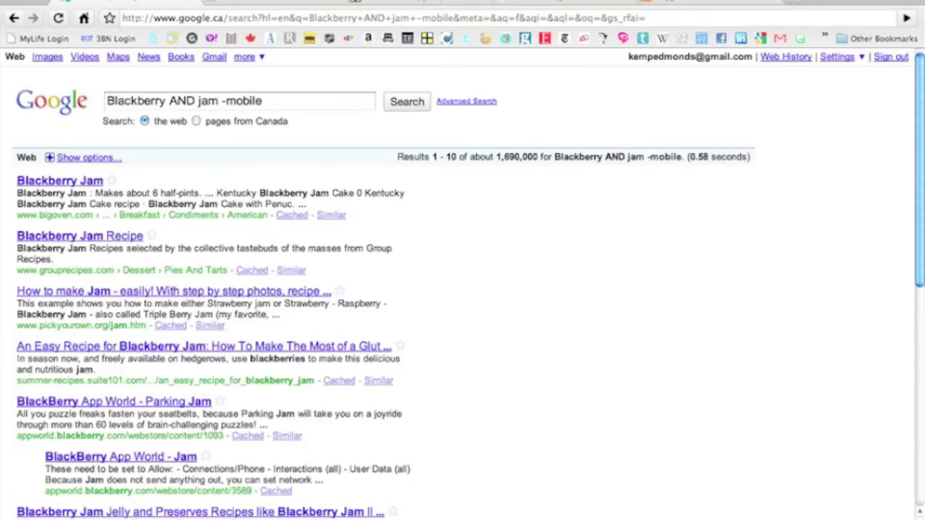
# Step: Also exclude the word app by extending the search query to "Blackberry AND jam -mobile -app"
pyautogui.click(264, 101)
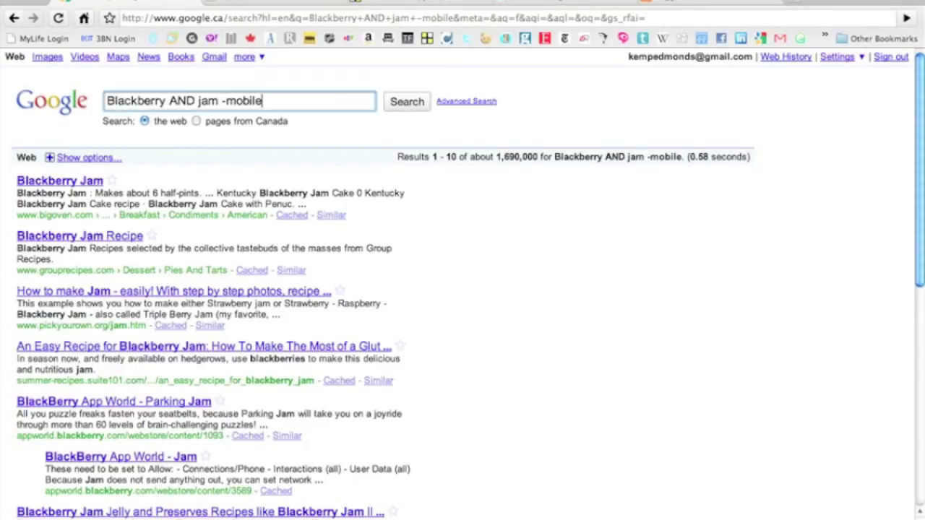
pyautogui.write('-app')
pyautogui.press('Return')
pyautogui.press('Return')
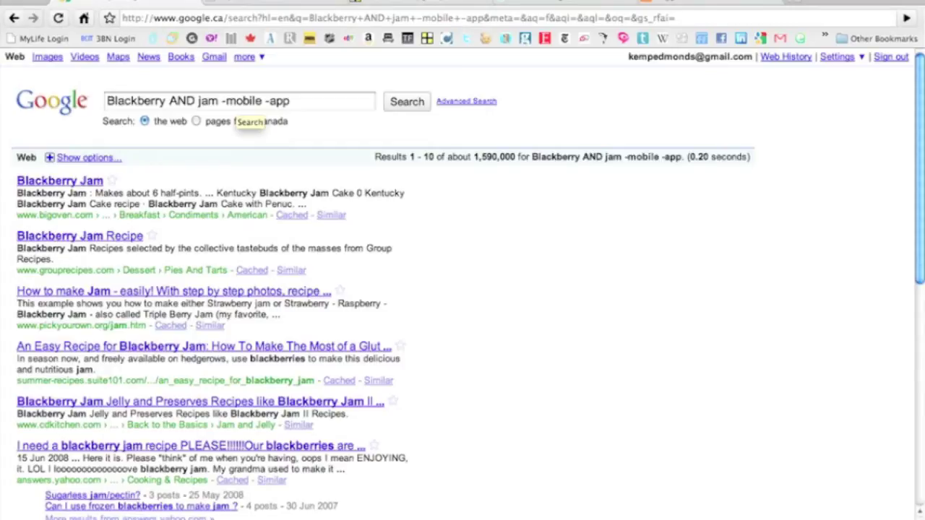
# Step: Broaden the query with an alternative term so it reads "Blackberry AND jam OR preserves -mobile -app"
pyautogui.click(219, 101)
pyautogui.write('OR preserves')
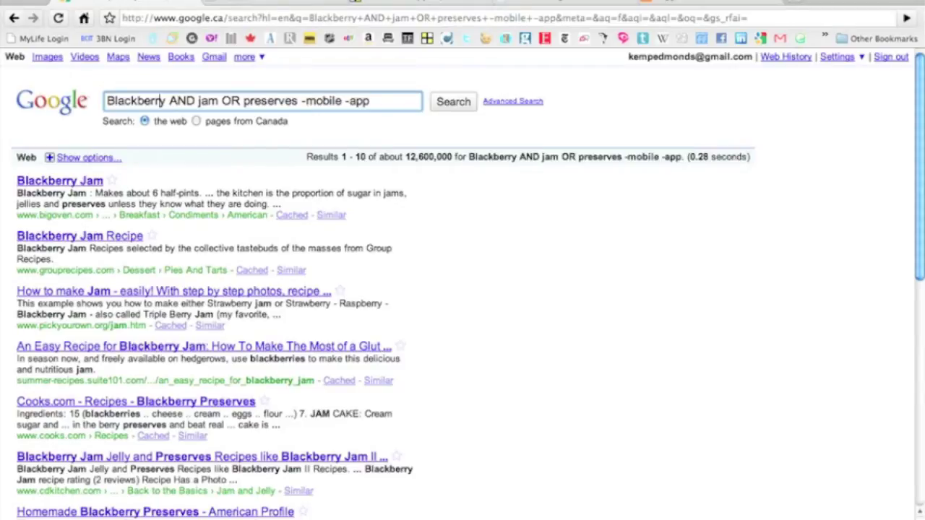
pyautogui.scroll(-5, 165, 101)
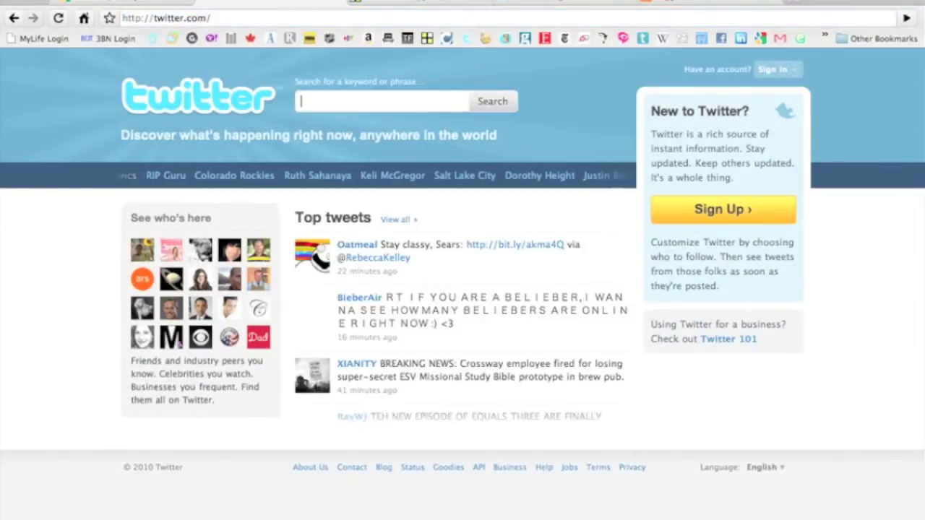
# Step: Search Twitter for tweets containing links with the query "education AND technology AND http"
pyautogui.write('education AND ')
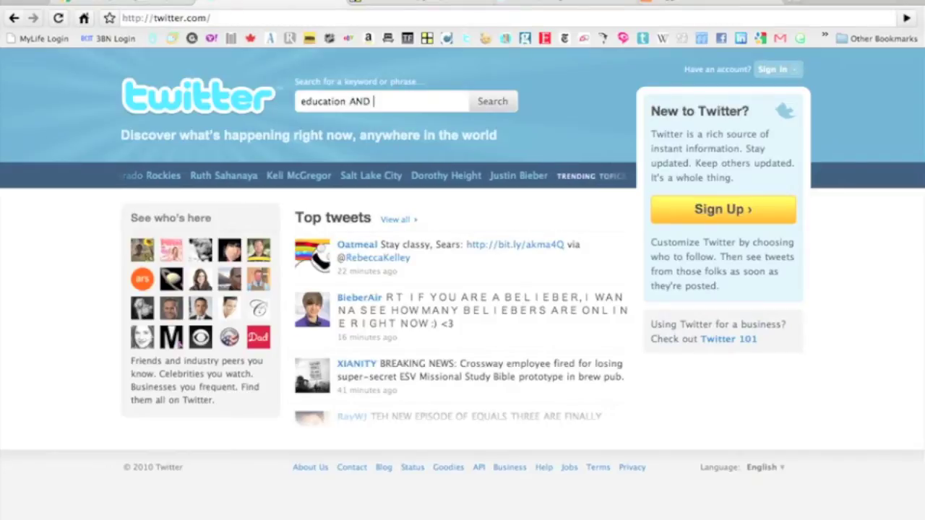
pyautogui.write('t')
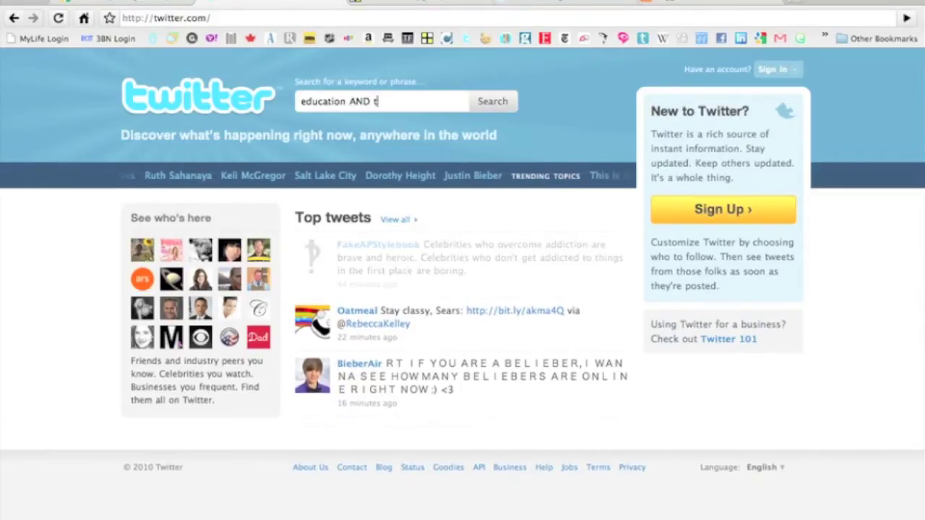
pyautogui.write('echnology AND')
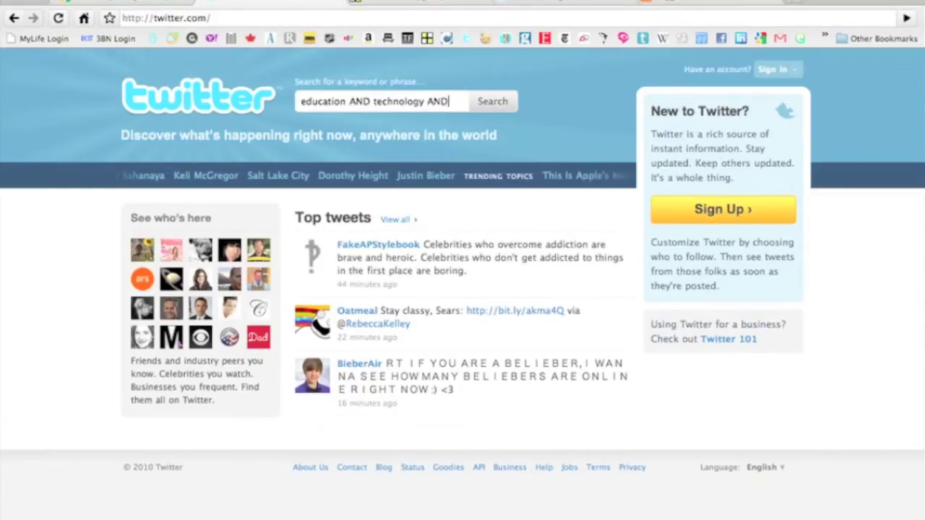
pyautogui.write(' http')
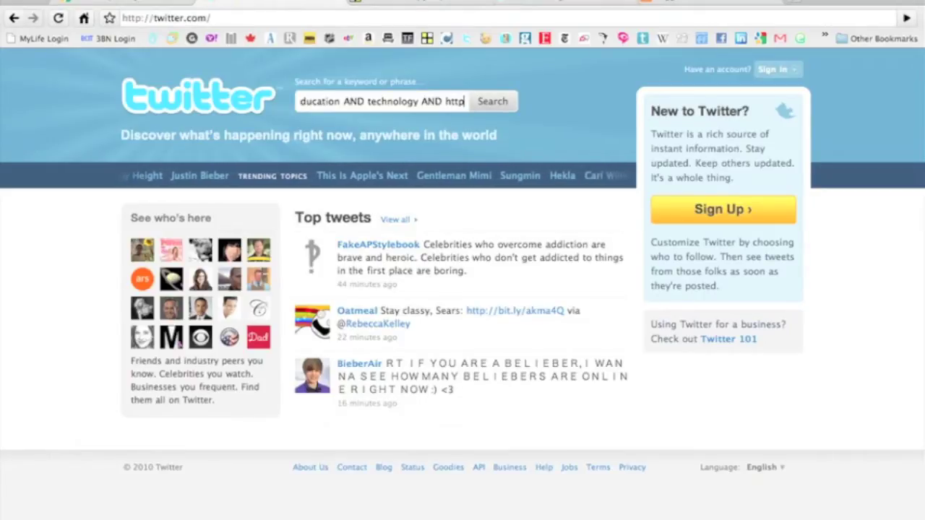
pyautogui.moveTo(415, 102); pyautogui.dragTo(320, 102)
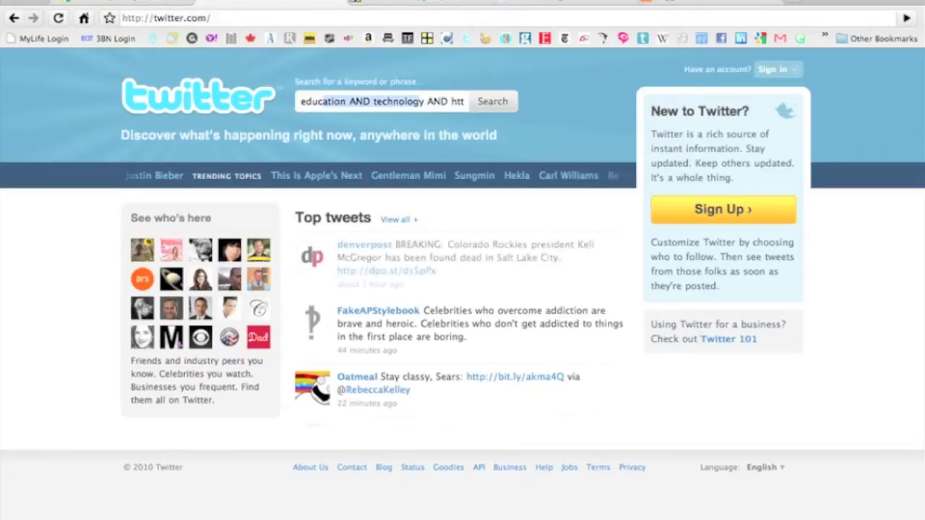
pyautogui.click(323, 102)
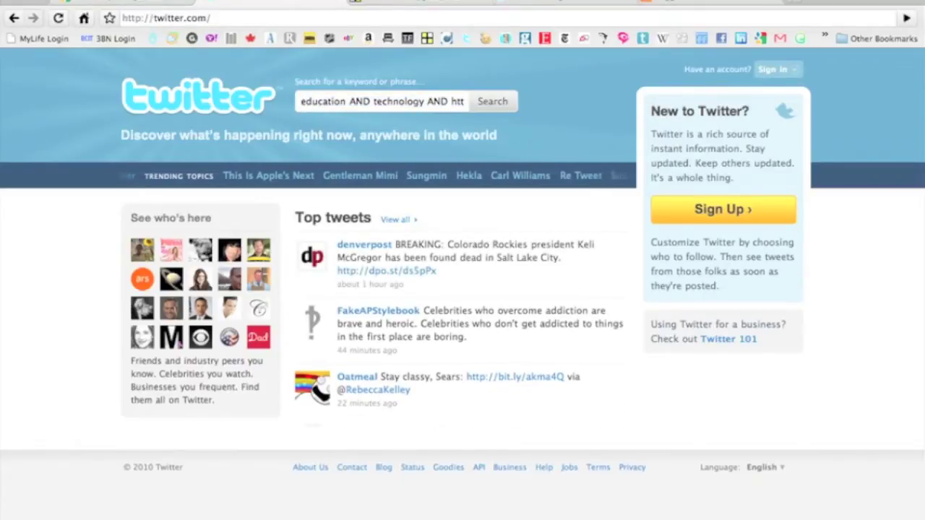
pyautogui.doubleClick(456, 101)
pyautogui.click(428, 102)
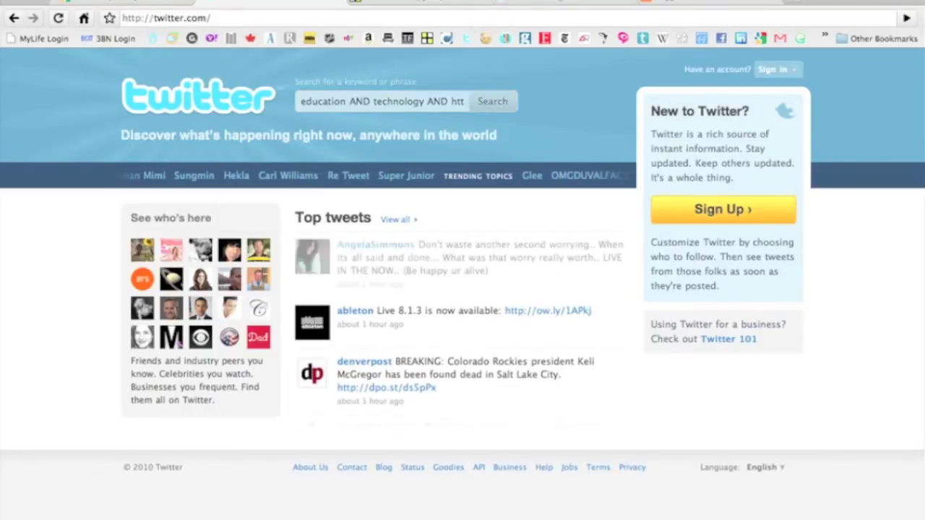
pyautogui.press('Return')
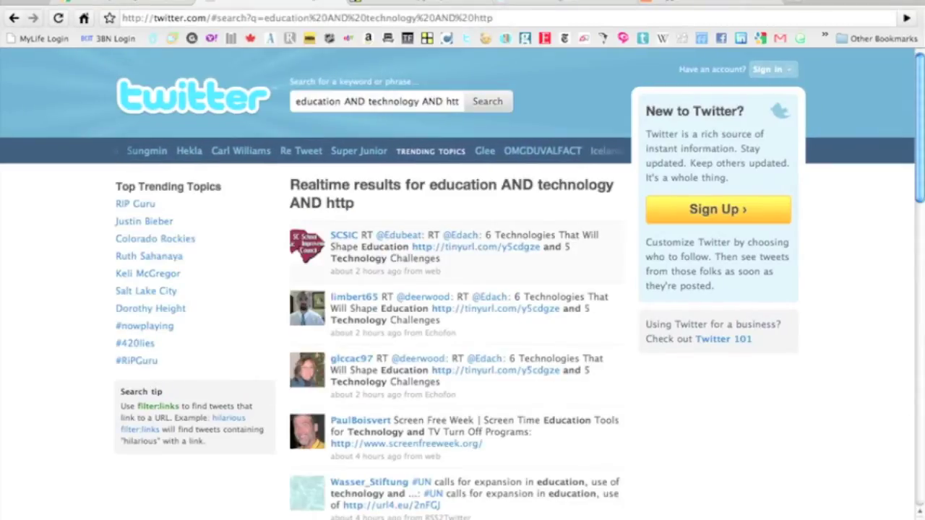
# Step: Examine the realtime tweet results for the search keywords and the links they share
pyautogui.moveTo(485, 234); pyautogui.dragTo(440, 258)
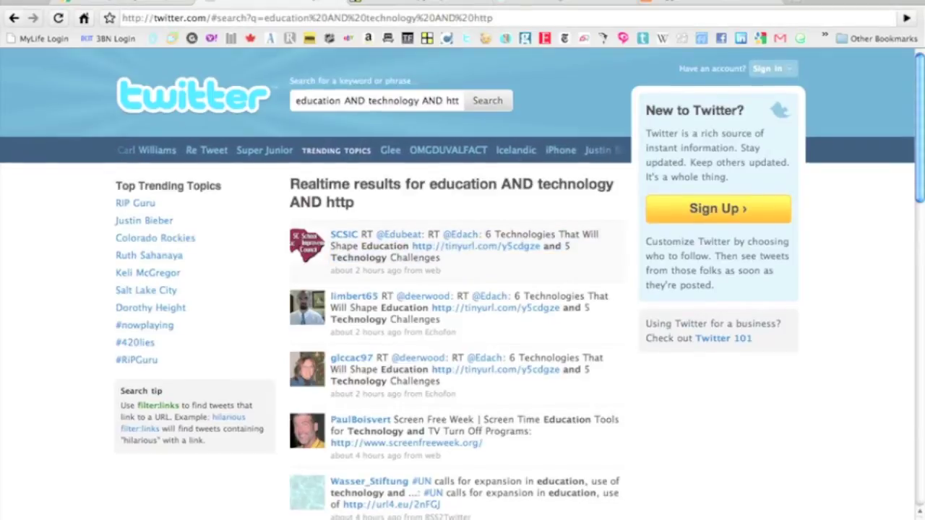
pyautogui.scroll(-2, 463, 290)
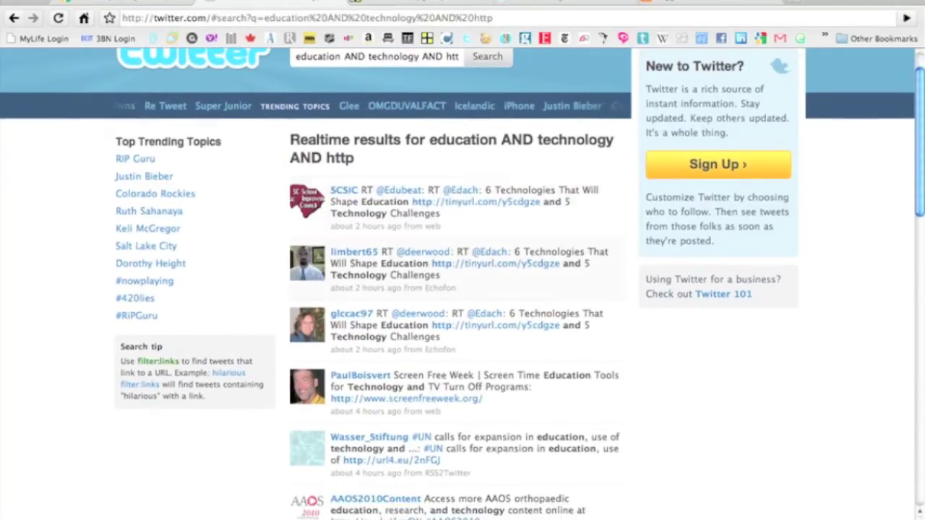
pyautogui.scroll(-4, 462, 283)
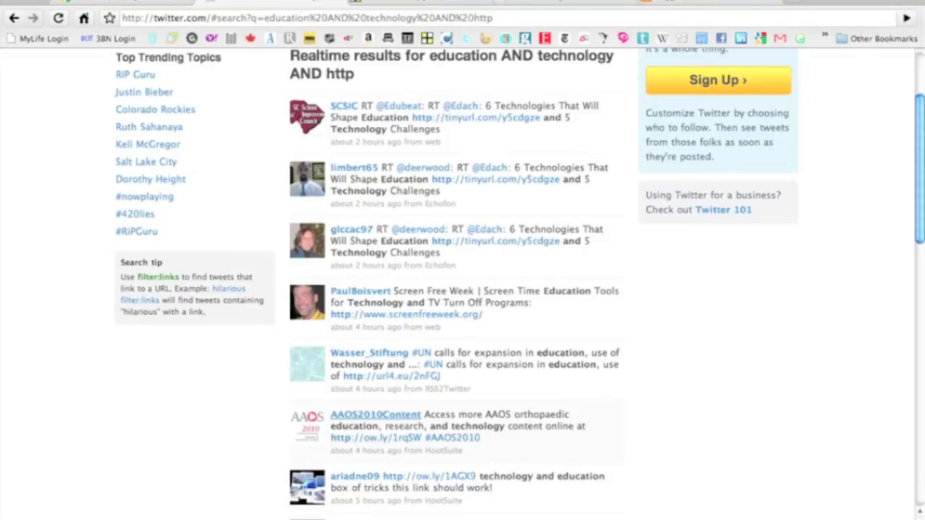
pyautogui.scroll(-3, 376, 415)
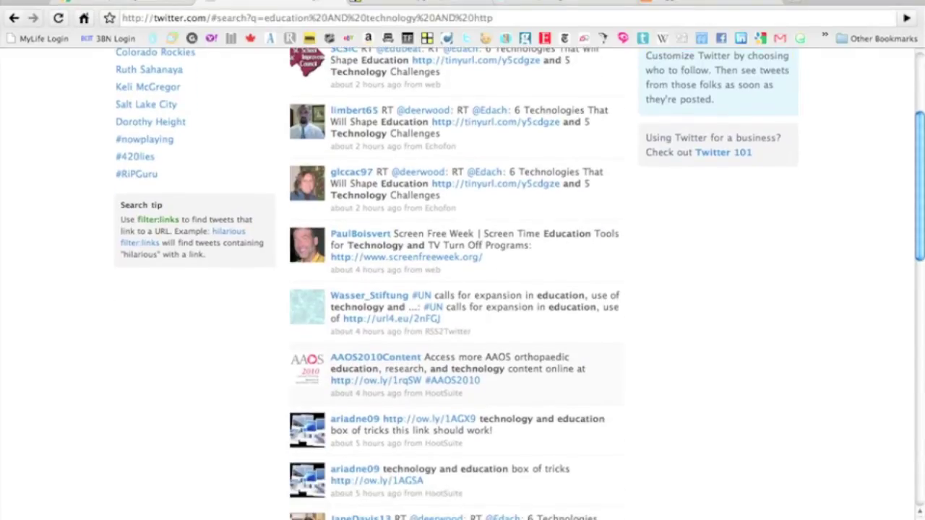
pyautogui.scroll(-2, 463, 289)
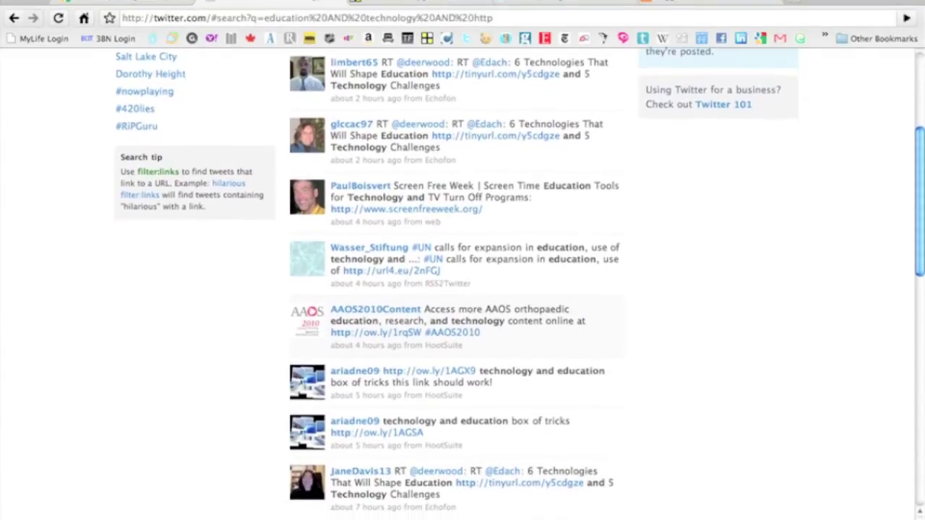
pyautogui.scroll(-4, 463, 290)
pyautogui.scroll(-2, 462, 289)
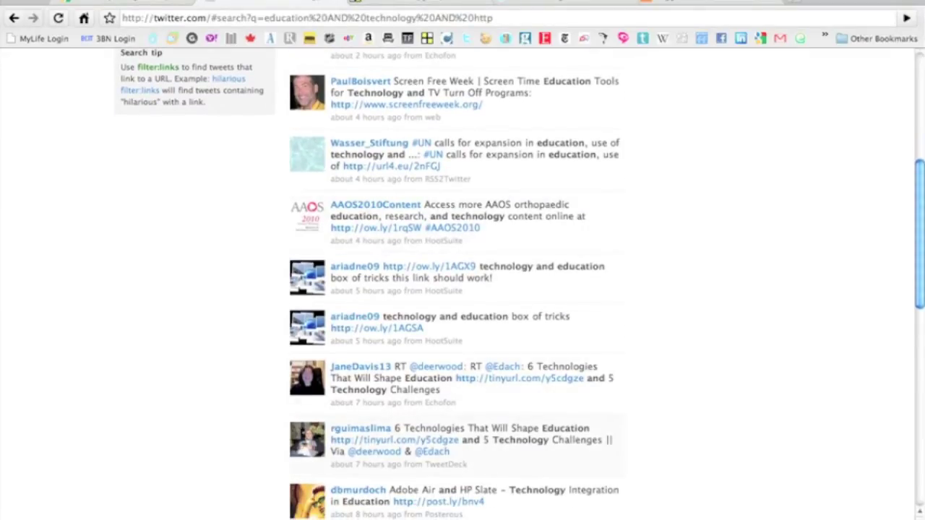
pyautogui.scroll(-4, 462, 289)
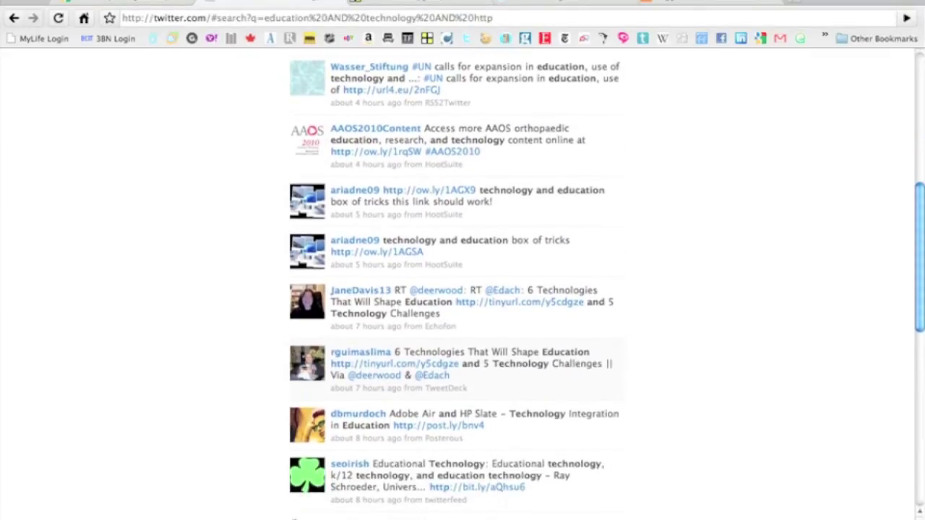
pyautogui.moveTo(389, 414)
pyautogui.mouseDown()
pyautogui.moveTo(433, 414)
pyautogui.moveTo(376, 426)
pyautogui.moveTo(391, 426)
pyautogui.mouseUp()
pyautogui.click(391, 427)
pyautogui.moveTo(373, 464); pyautogui.dragTo(545, 476)
pyautogui.scroll(-2, 463, 284)
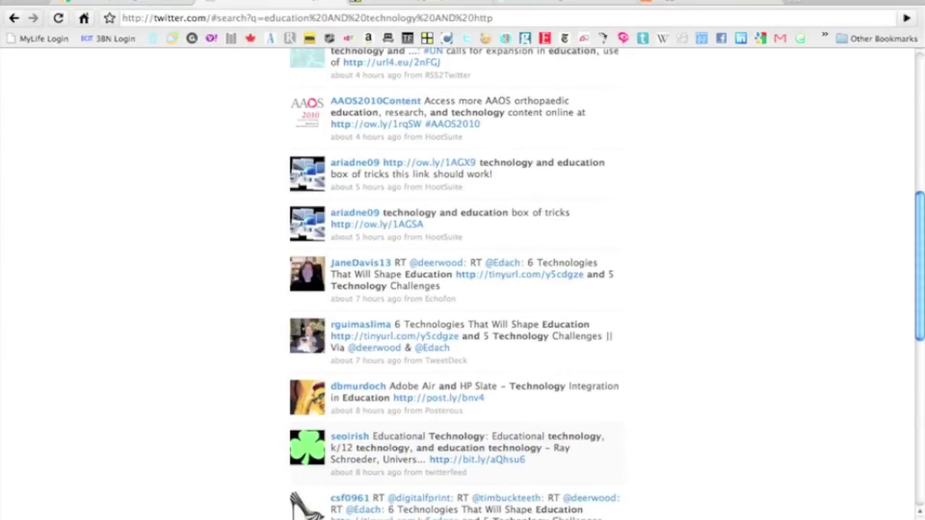
pyautogui.scroll(1, 463, 283)
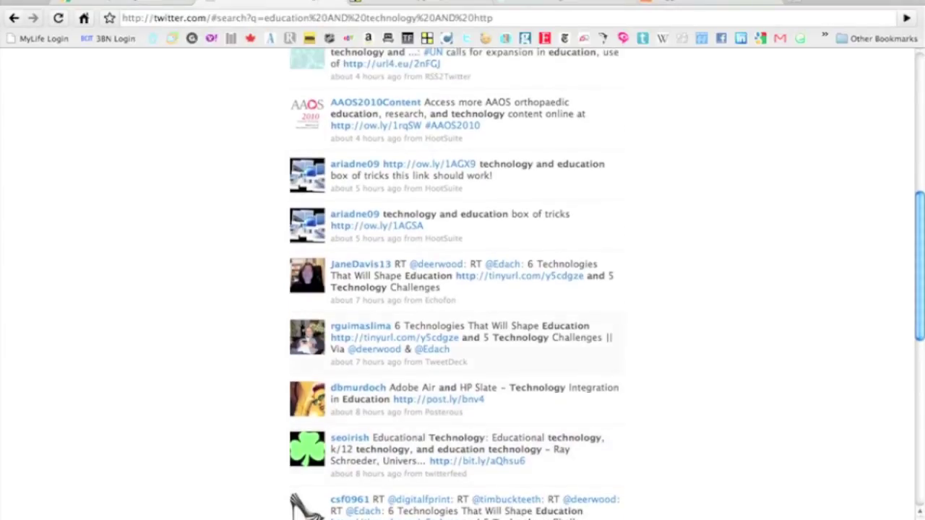
# Step: Open the shared article "6 Technologies That Will Shape Education" from a tweet and read through its first page
pyautogui.click(519, 275)
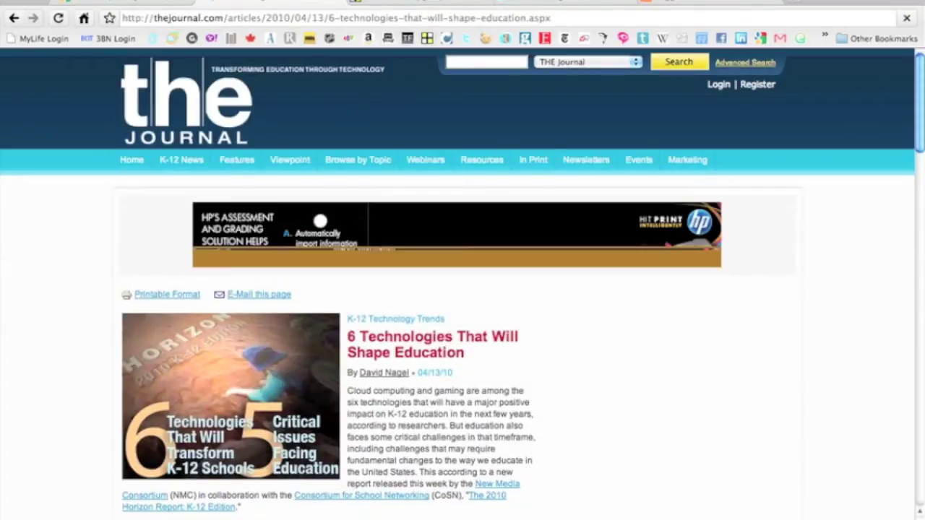
pyautogui.scroll(-5, 462, 289)
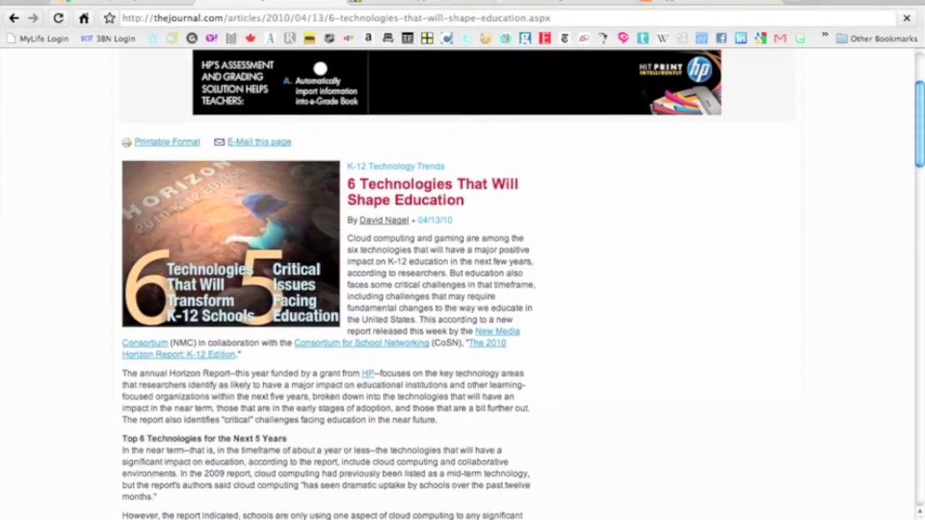
pyautogui.moveTo(349, 239); pyautogui.dragTo(394, 261)
pyautogui.click(396, 262)
pyautogui.scroll(-2, 396, 261)
pyautogui.scroll(-7, 462, 289)
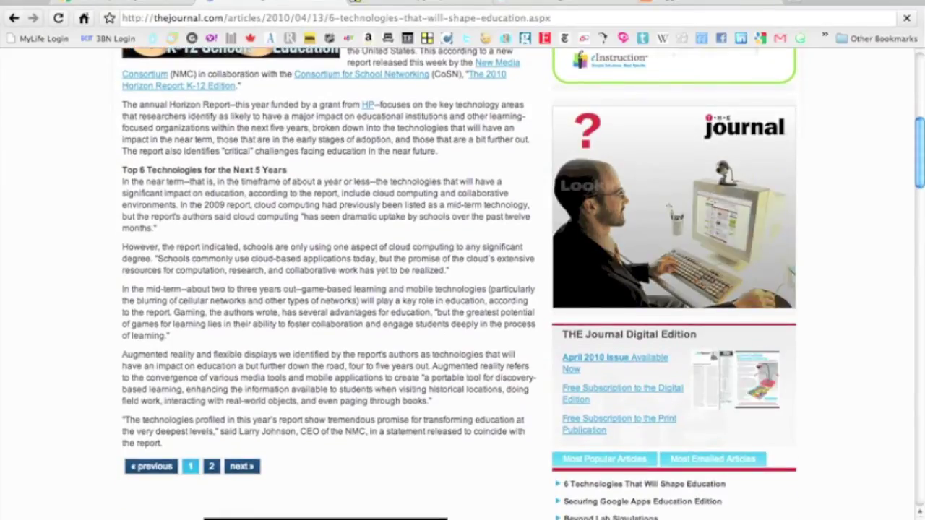
pyautogui.scroll(3, 463, 289)
pyautogui.scroll(6, 463, 290)
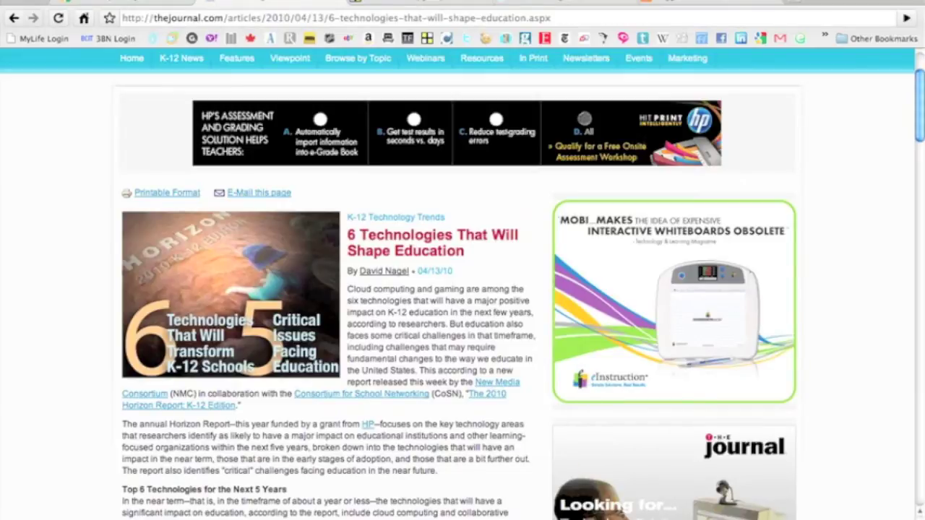
pyautogui.moveTo(454, 271); pyautogui.dragTo(424, 271)
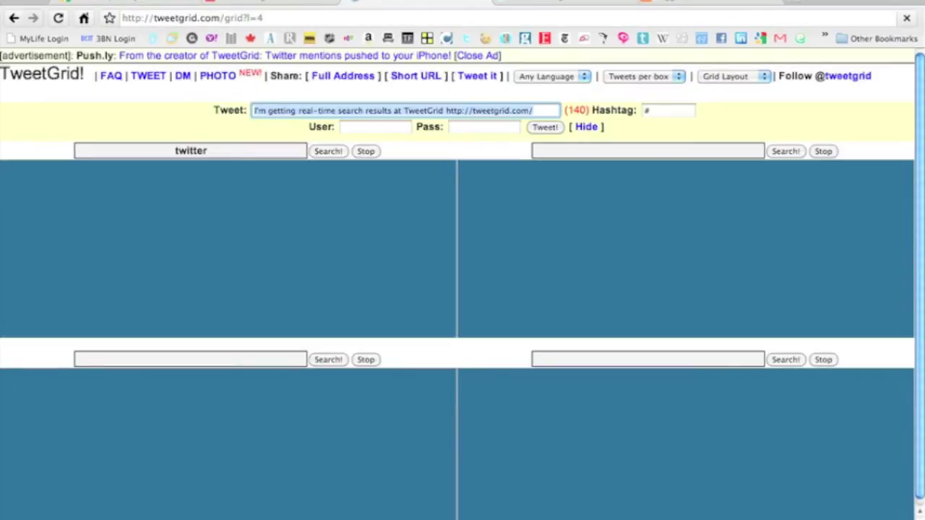
# Step: In TweetGrid, extend the twitter query in the first search box to "twitter AND http" and run it
pyautogui.click(208, 151)
pyautogui.write('AND')
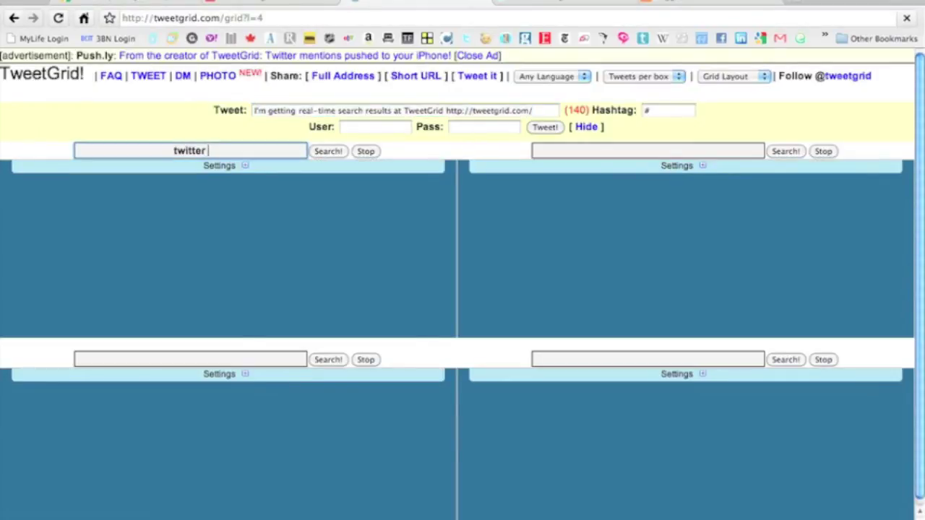
pyautogui.write(' http')
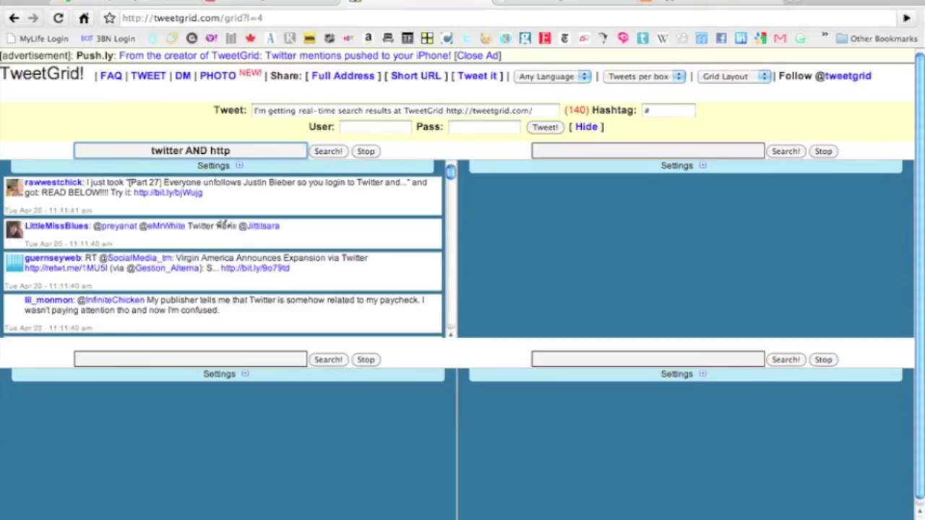
pyautogui.press('Return')
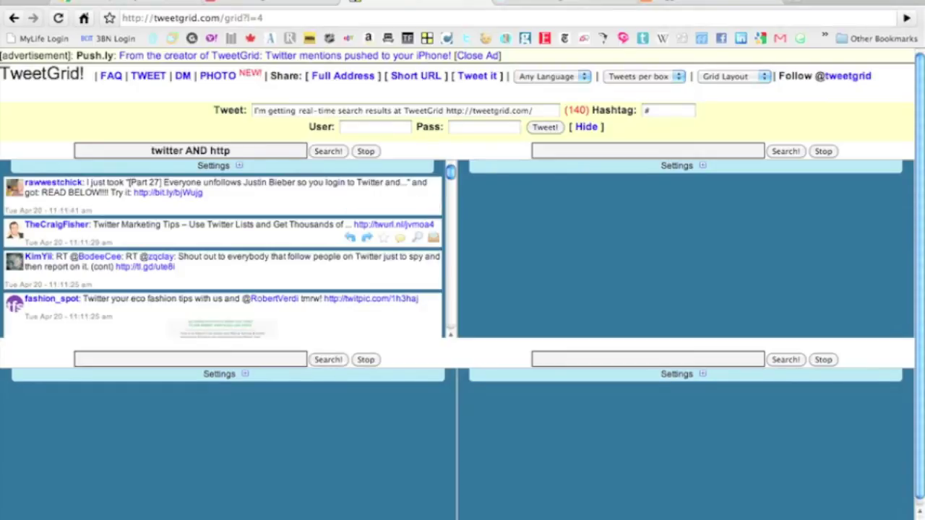
# Step: Examine the tweets with links returned for the "twitter AND http" query in the first grid box
pyautogui.moveTo(189, 225); pyautogui.dragTo(320, 225)
pyautogui.click(319, 226)
pyautogui.moveTo(227, 257); pyautogui.dragTo(294, 257)
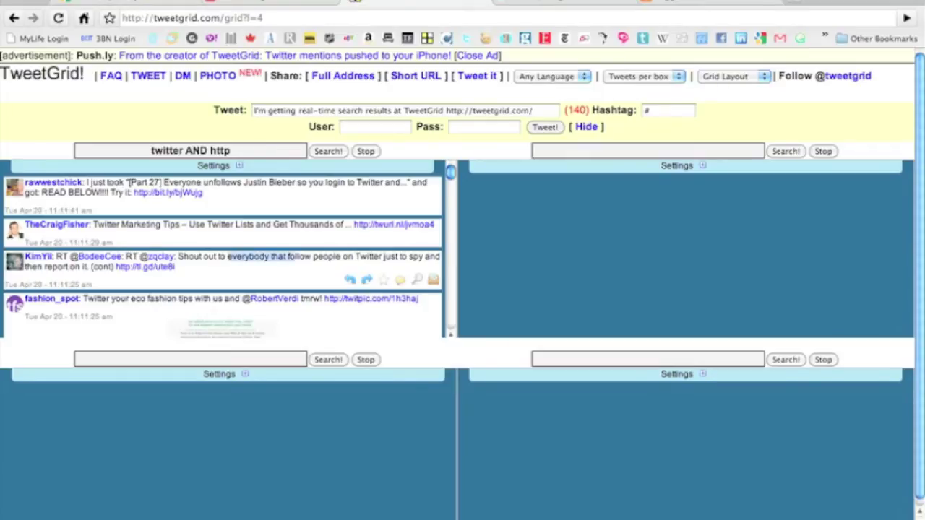
pyautogui.click(295, 257)
pyautogui.scroll(-2, 295, 258)
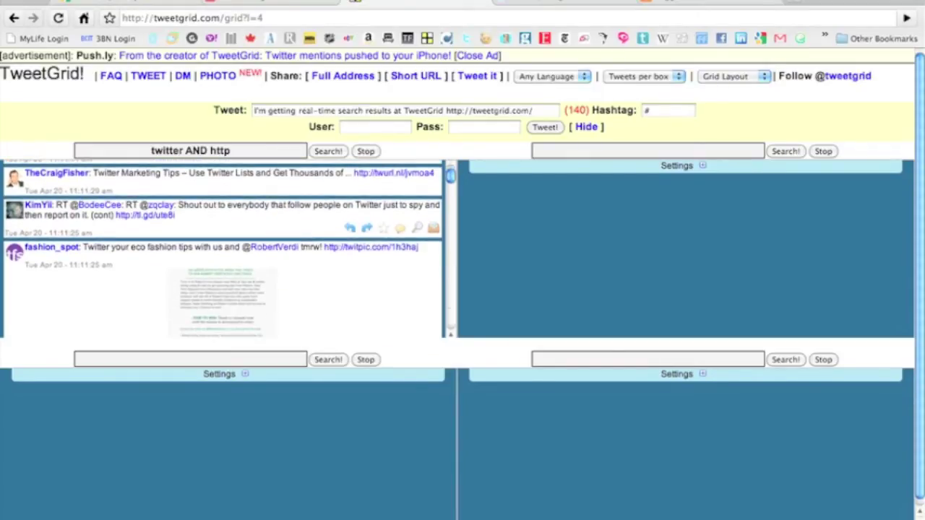
pyautogui.moveTo(147, 247); pyautogui.dragTo(194, 247)
pyautogui.click(195, 247)
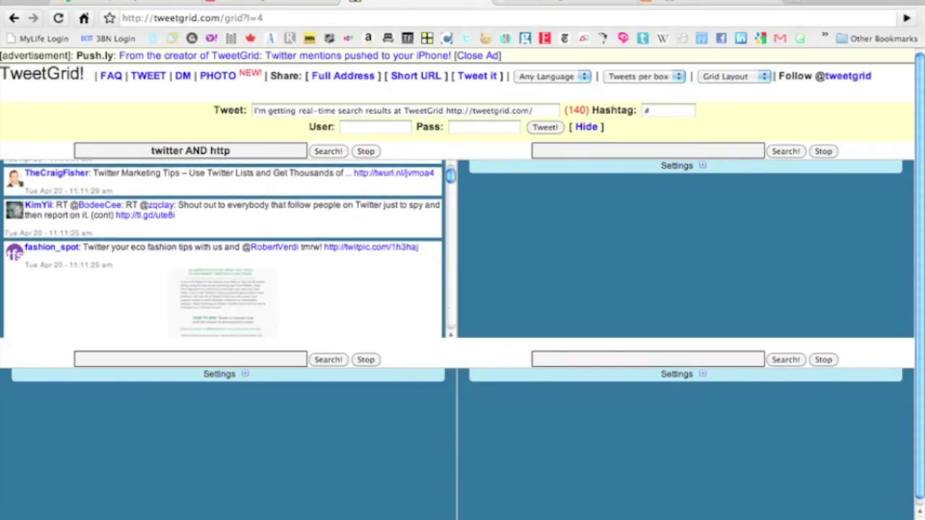
# Step: Run the query "social media AND http" in the empty grid box beside the twitter search
pyautogui.click(647, 151)
pyautogui.write('soc')
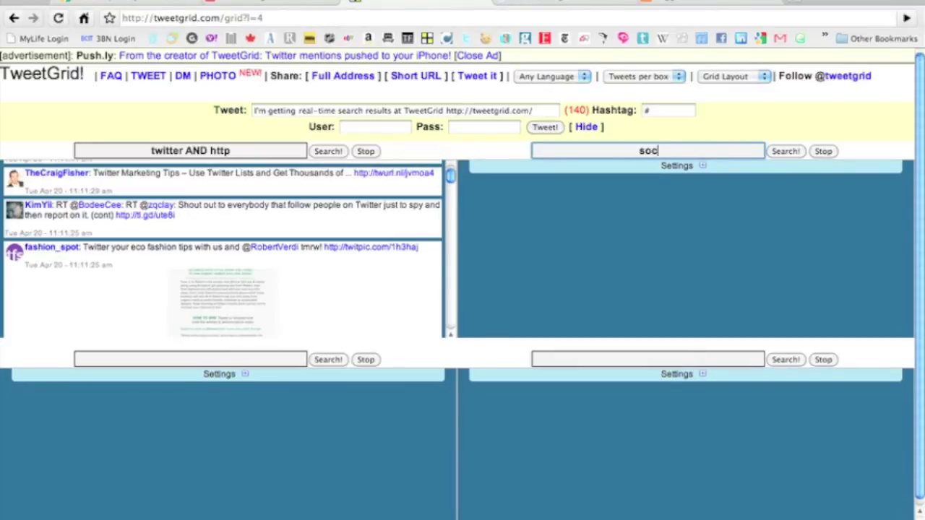
pyautogui.write('ial media AN')
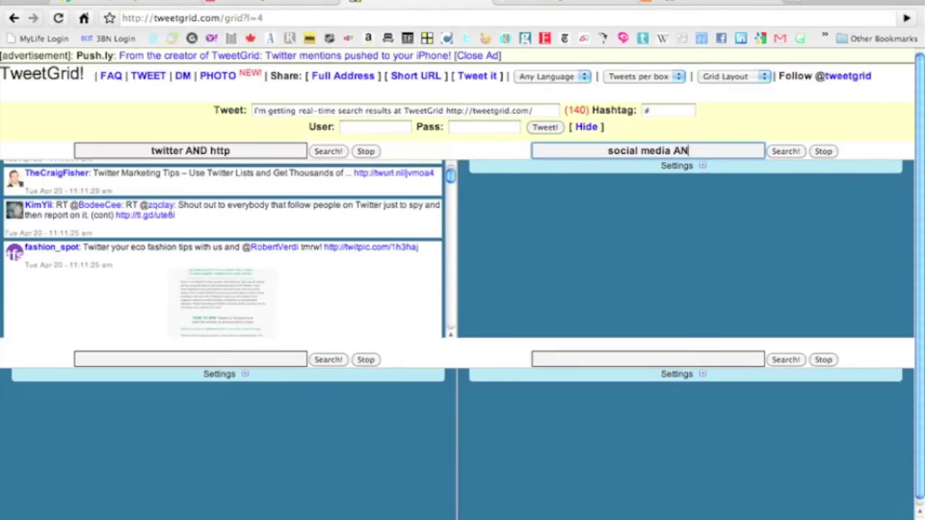
pyautogui.write('D http')
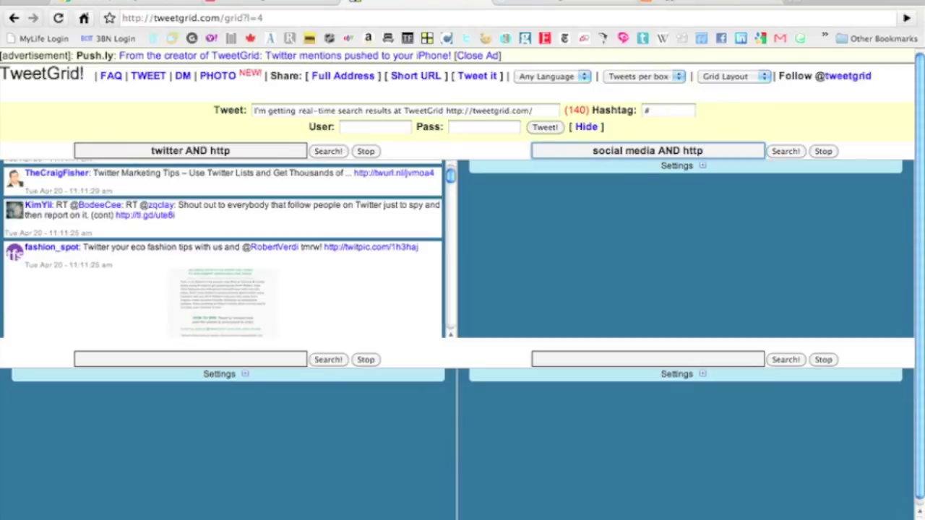
pyautogui.press('Return')
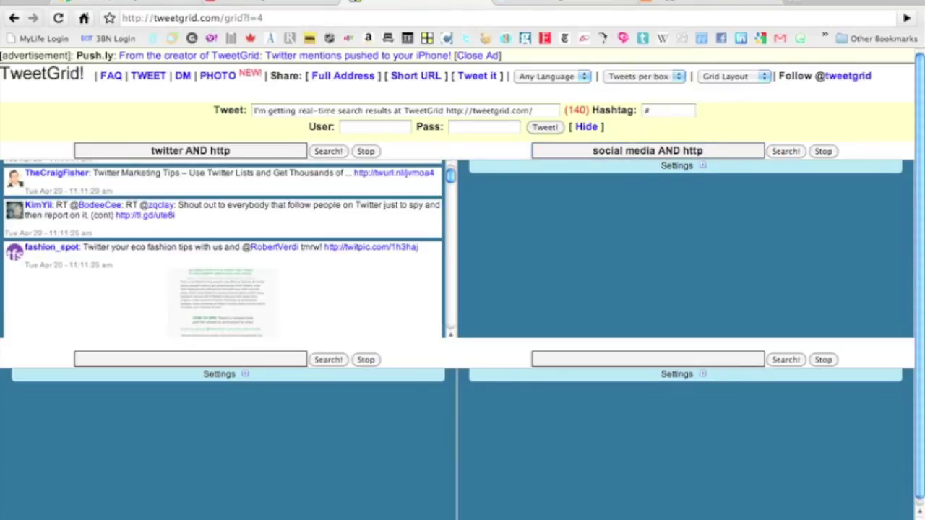
# Step: Run the query "education AND http" in the grid box below the social media search
pyautogui.click(648, 360)
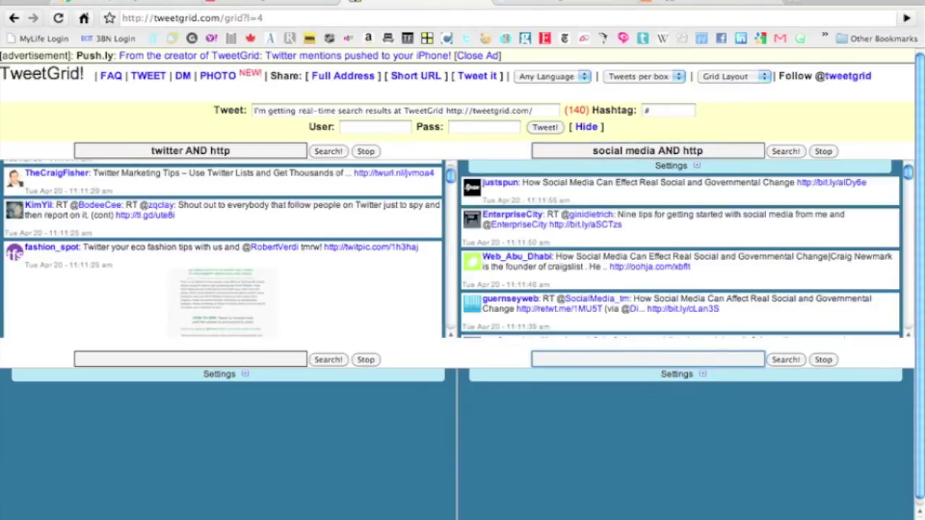
pyautogui.write('education AND http')
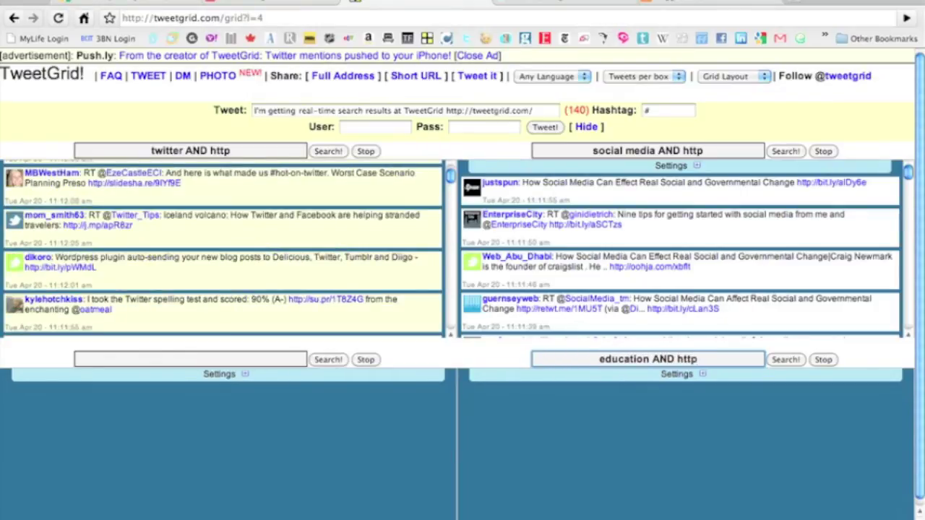
pyautogui.press('Return')
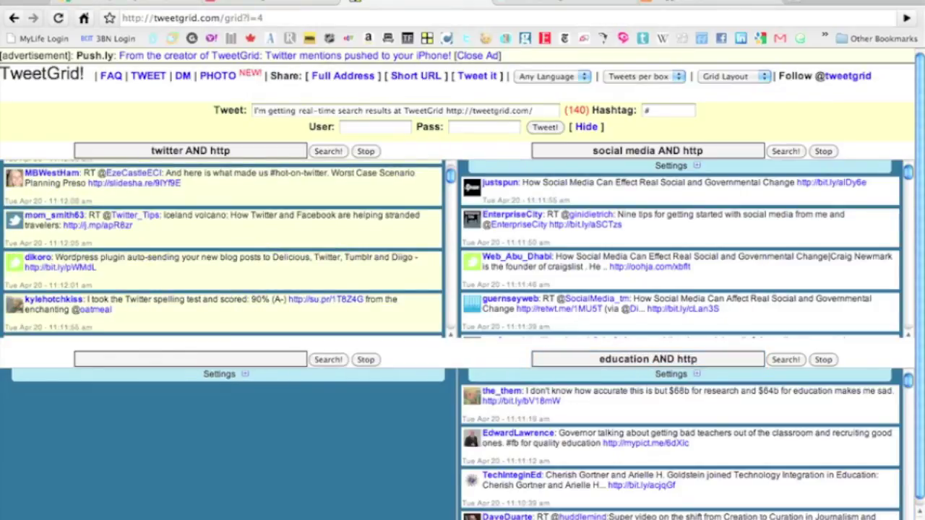
# Step: Run the query "bcit OR ubc OR sfu OR langara OR kwantlen" in the remaining empty grid box
pyautogui.click(191, 359)
pyautogui.write('bcit')
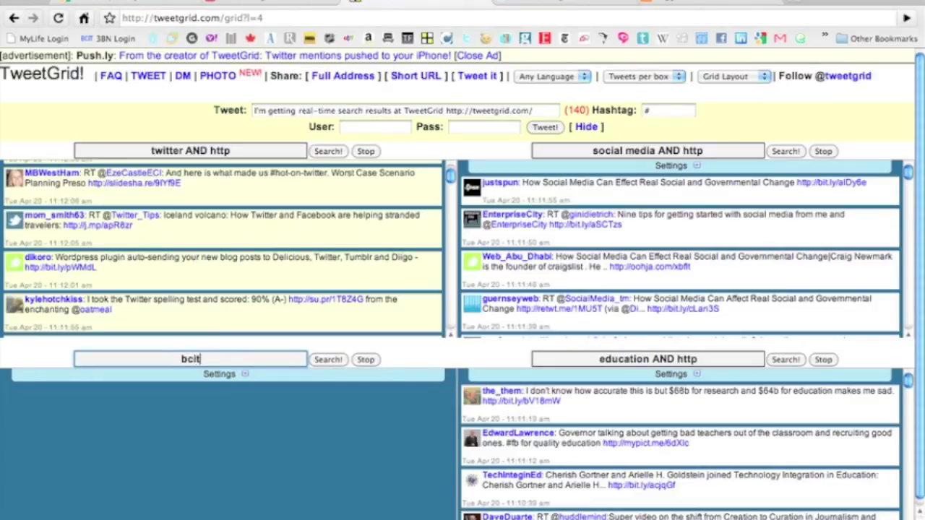
pyautogui.press('BackSpace')
pyautogui.press('BackSpace')
pyautogui.press('BackSpace')
pyautogui.press('BackSpace')
pyautogui.write('bcit OR ubc OR ')
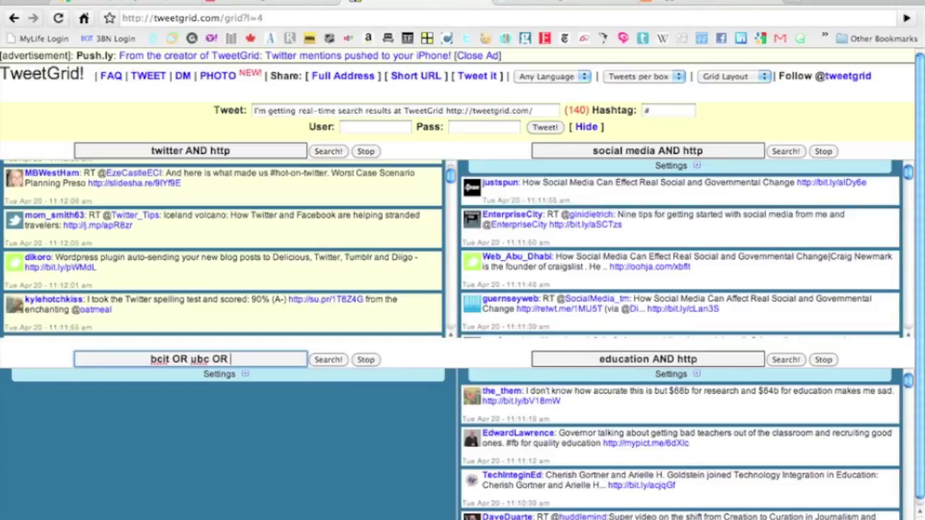
pyautogui.write('sfu OR ')
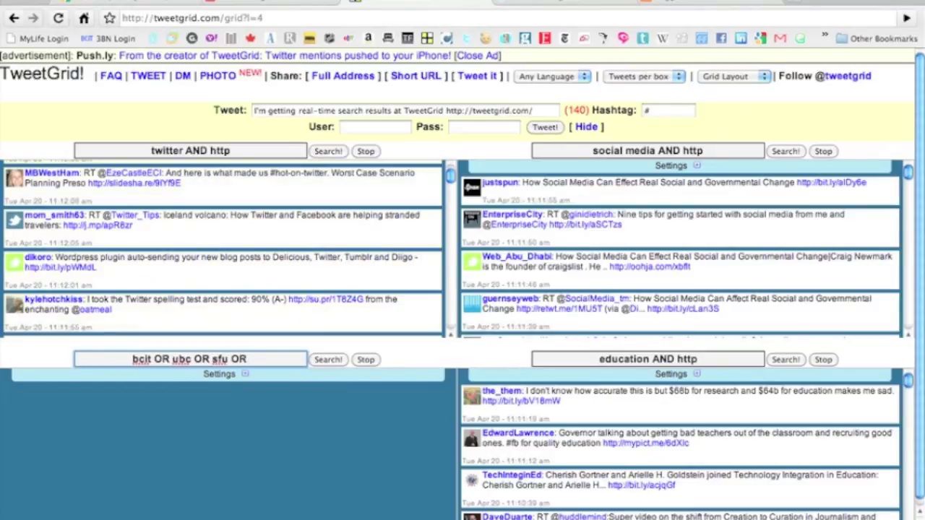
pyautogui.write('lang')
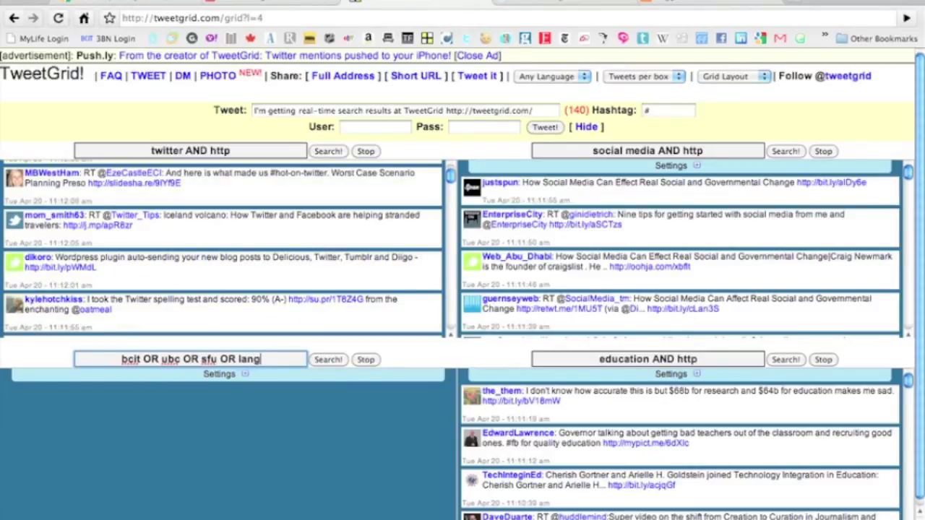
pyautogui.write('ara OR ')
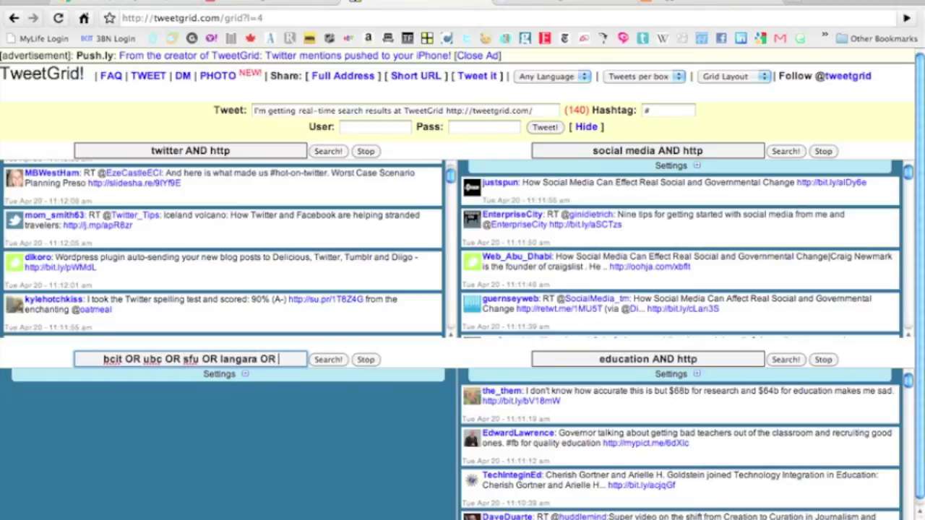
pyautogui.write('d')
pyautogui.press('BackSpace')
pyautogui.write('kwantl')
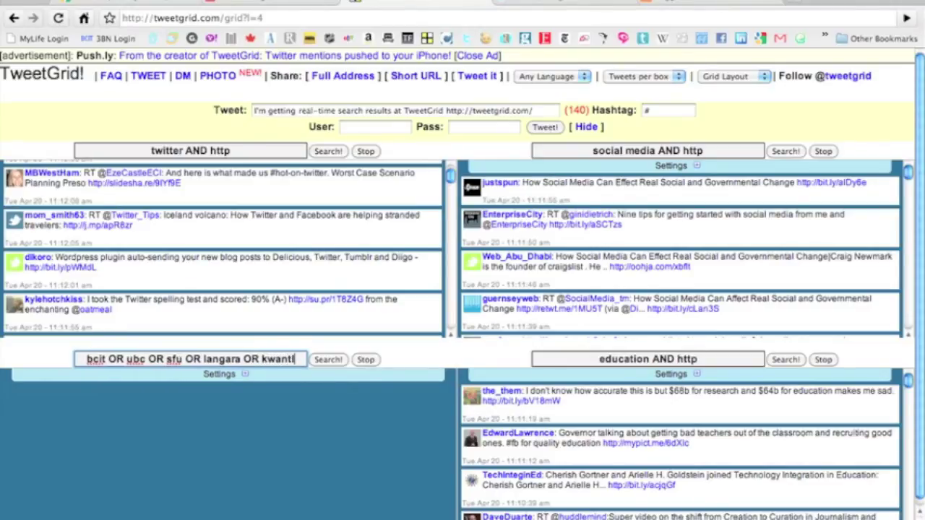
pyautogui.write('en')
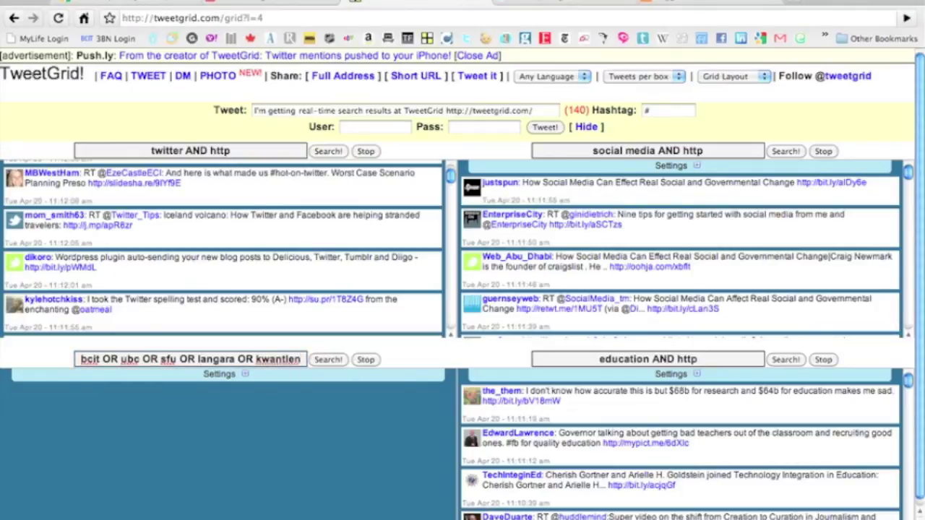
pyautogui.press('Return')
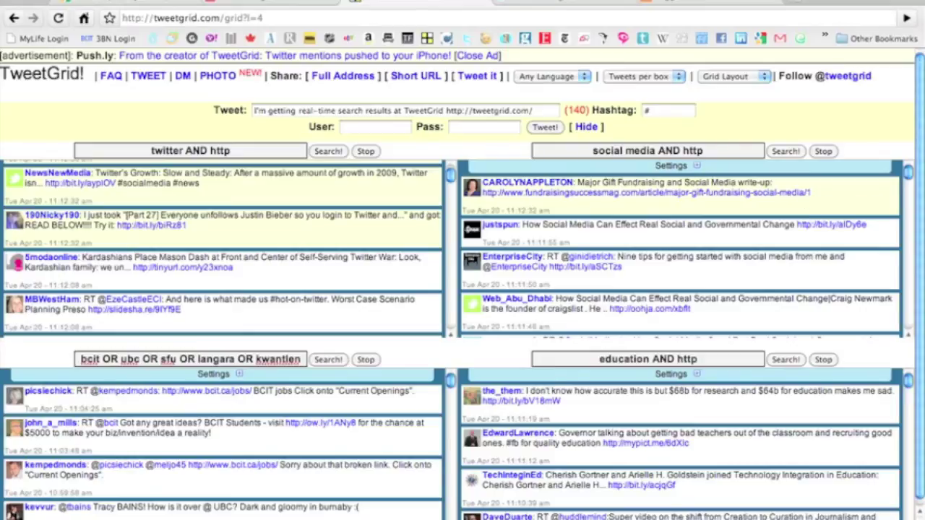
# Step: Exclude "Governmental" from the social media search by extending its query to "social media AND http -Governmental" and run it
pyautogui.click(708, 151)
pyautogui.write('-Governemtn')
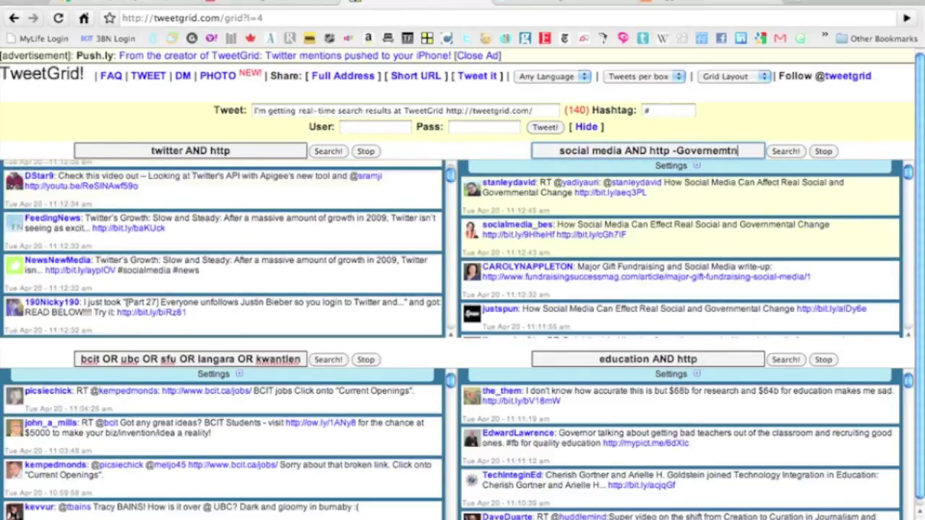
pyautogui.press('BackSpace')
pyautogui.press('BackSpace')
pyautogui.press('BackSpace')
pyautogui.press('BackSpace')
pyautogui.write('mental')
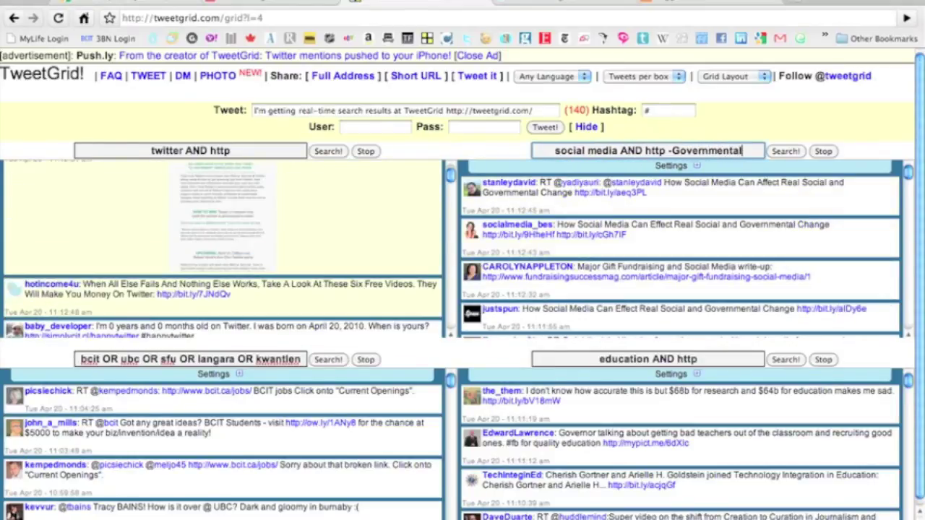
pyautogui.press('Return')
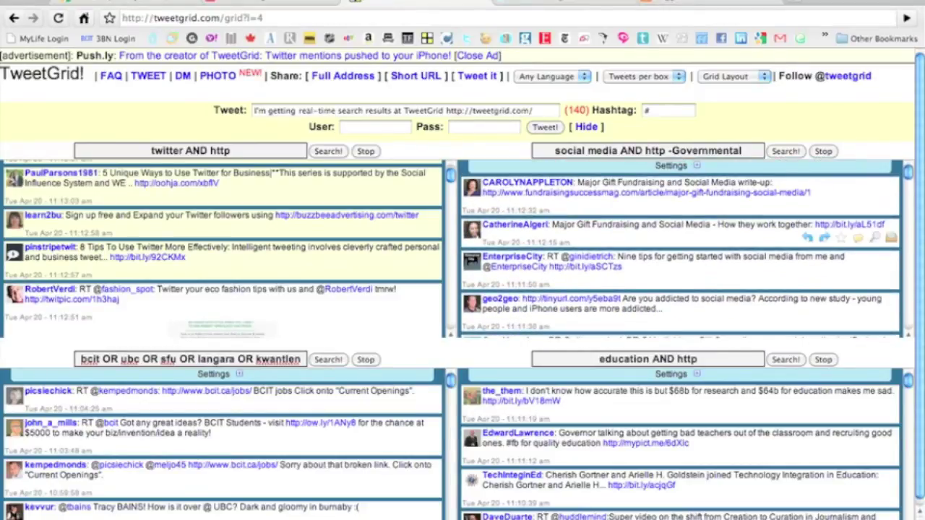
# Step: Examine the tweets in the "education AND http" box and in the box combining the school names with OR
pyautogui.scroll(-1, 680, 406)
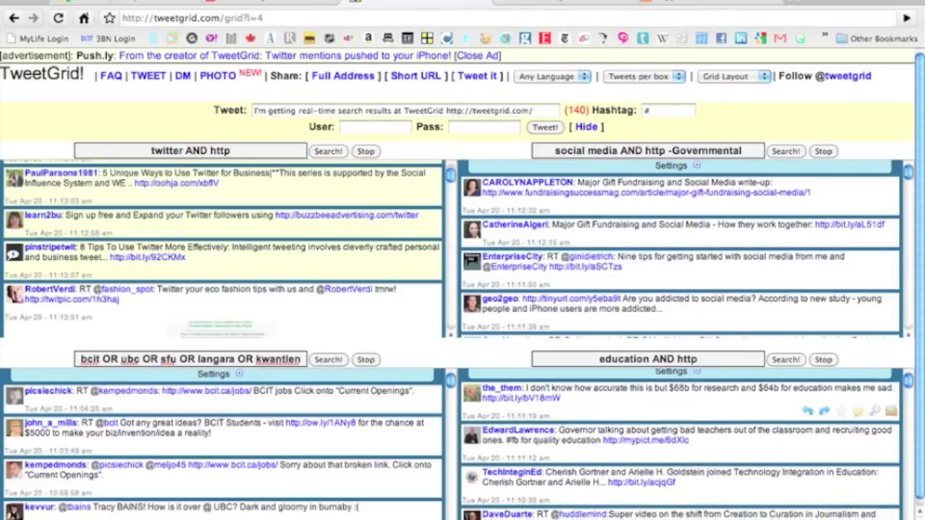
pyautogui.scroll(-1, 681, 420)
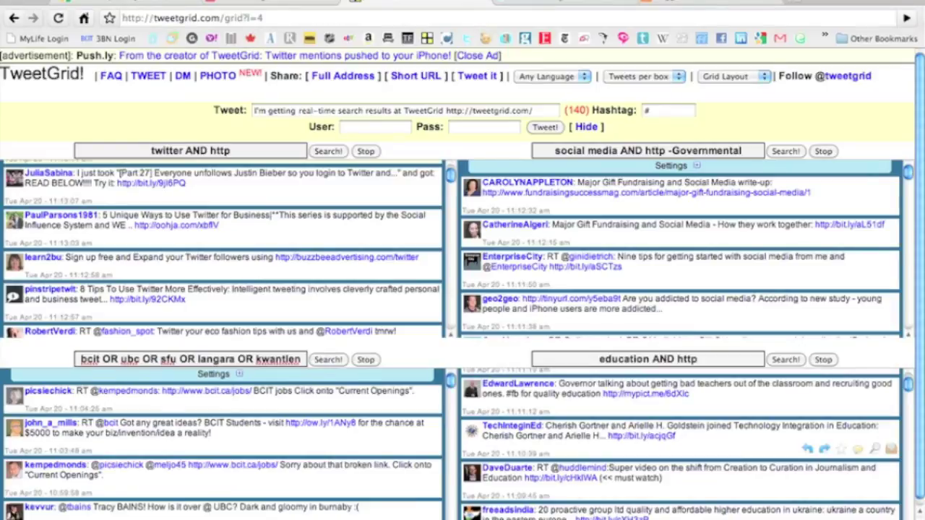
pyautogui.moveTo(739, 427); pyautogui.dragTo(594, 435)
pyautogui.click(594, 435)
pyautogui.scroll(-2, 594, 435)
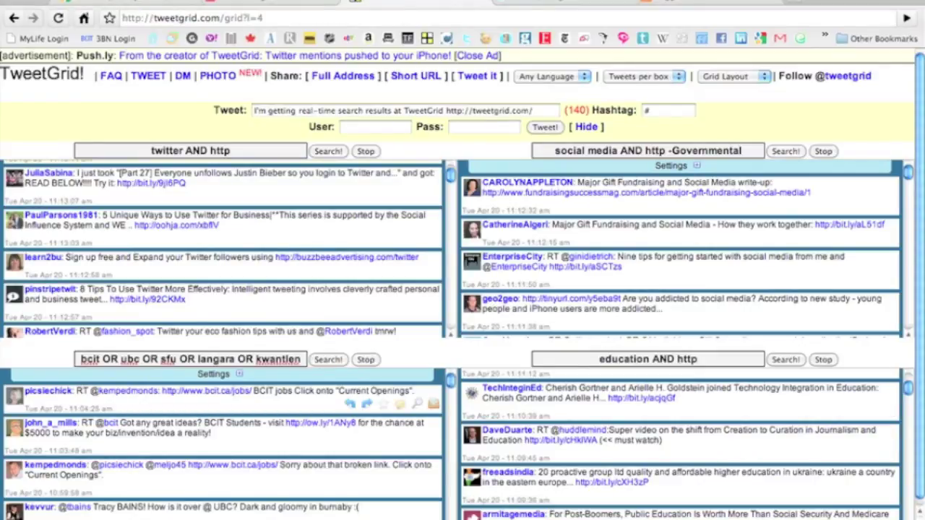
pyautogui.scroll(-2, 224, 444)
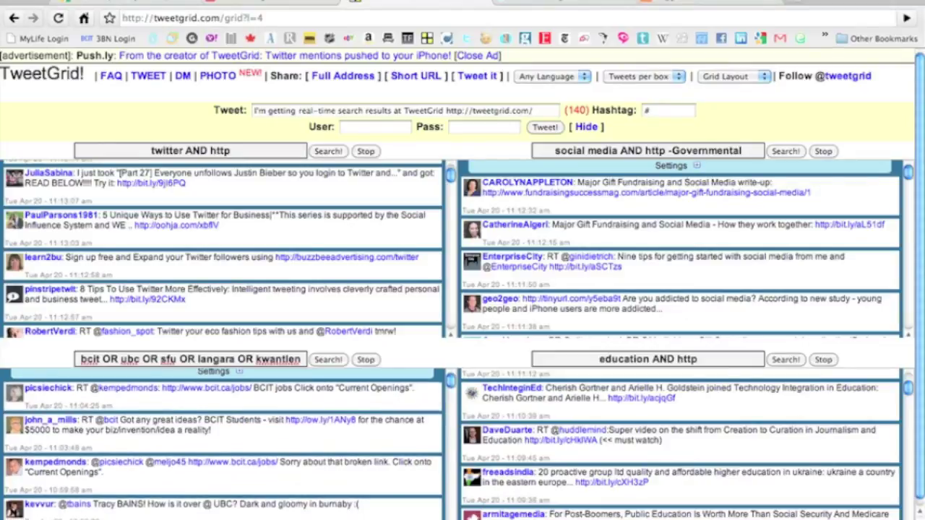
pyautogui.scroll(-2, 224, 444)
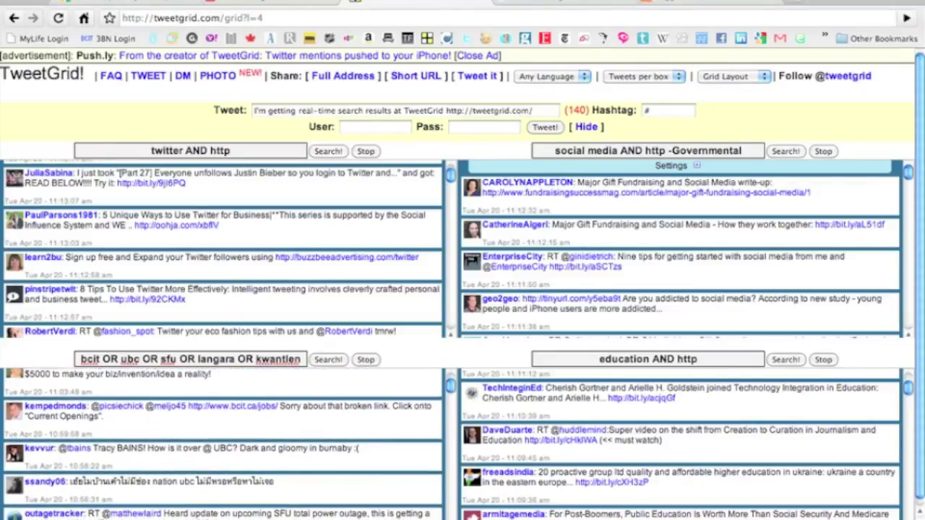
pyautogui.moveTo(224, 444)
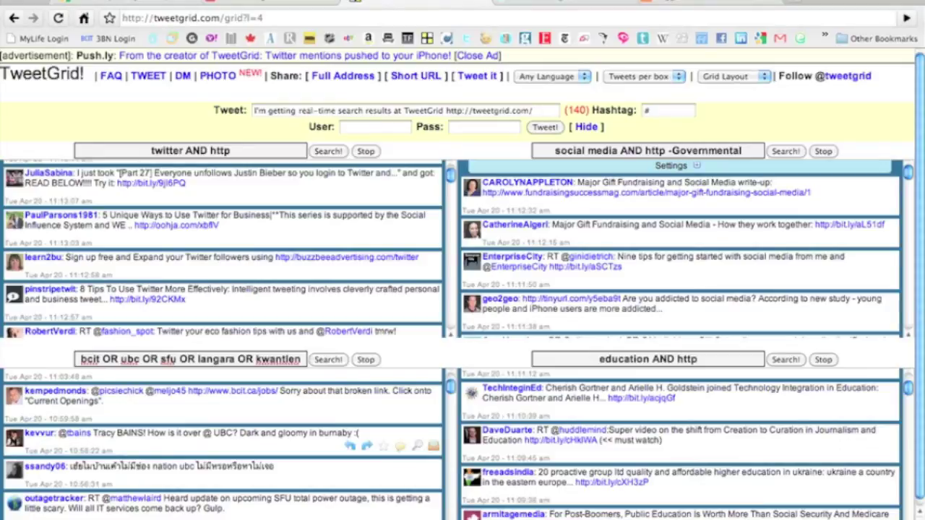
pyautogui.scroll(-3, 224, 444)
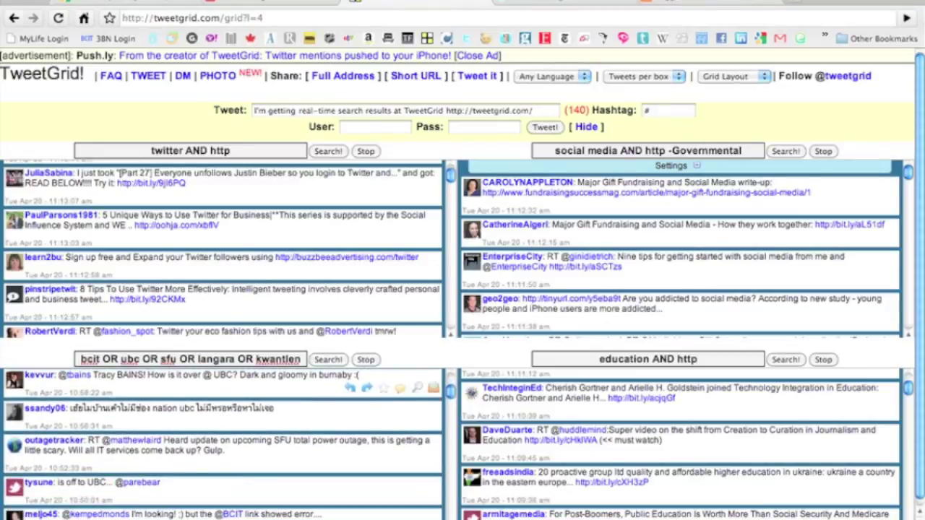
pyautogui.scroll(-1, 224, 444)
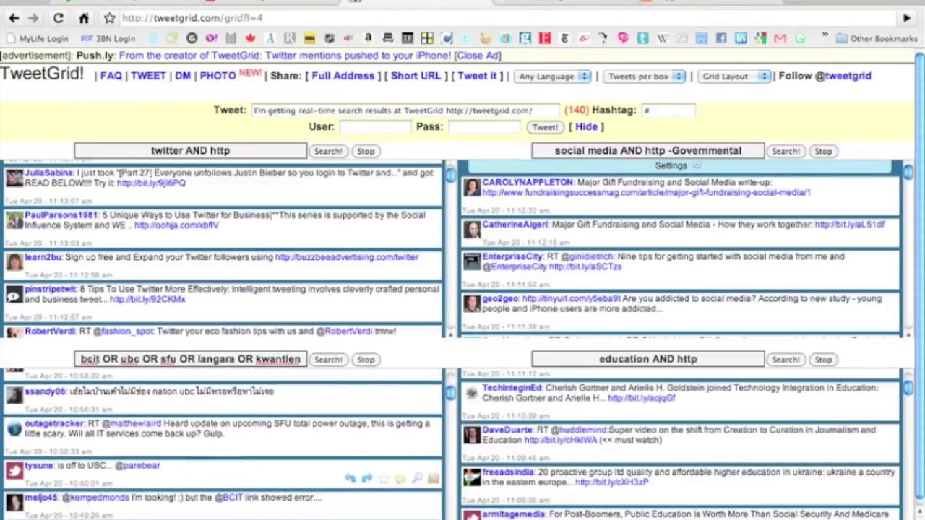
pyautogui.scroll(-2, 224, 477)
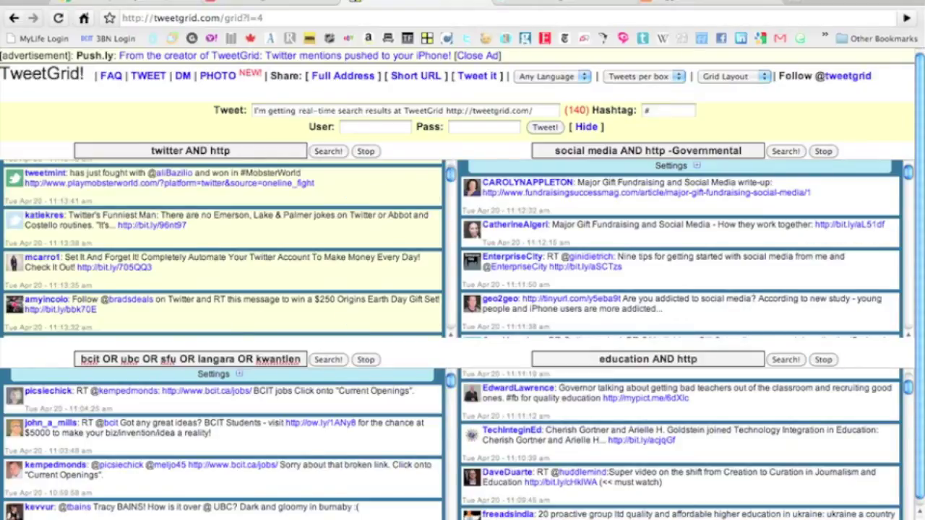
# Step: In the settings of the social media search box, set the refresh interval to 120 seconds
pyautogui.click(697, 165)
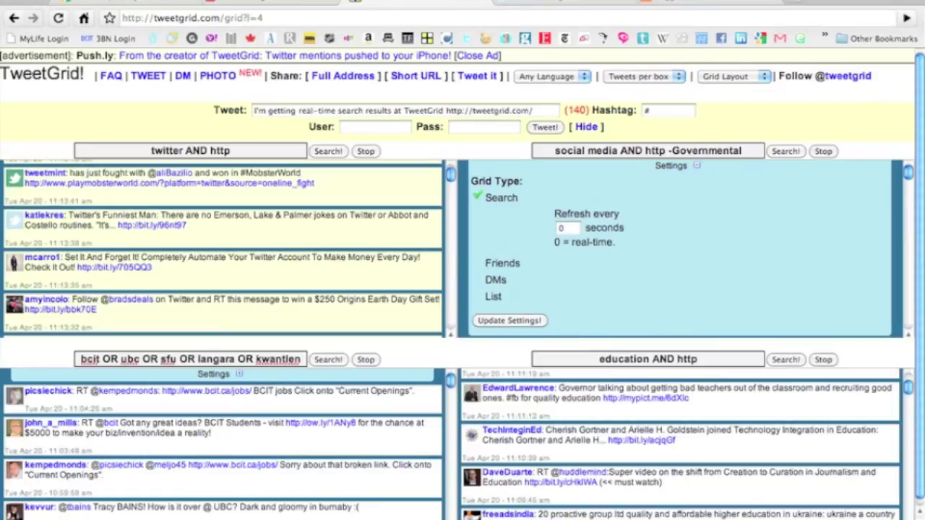
pyautogui.click(567, 229)
pyautogui.press('BackSpace')
pyautogui.write('120')
pyautogui.press('Return')
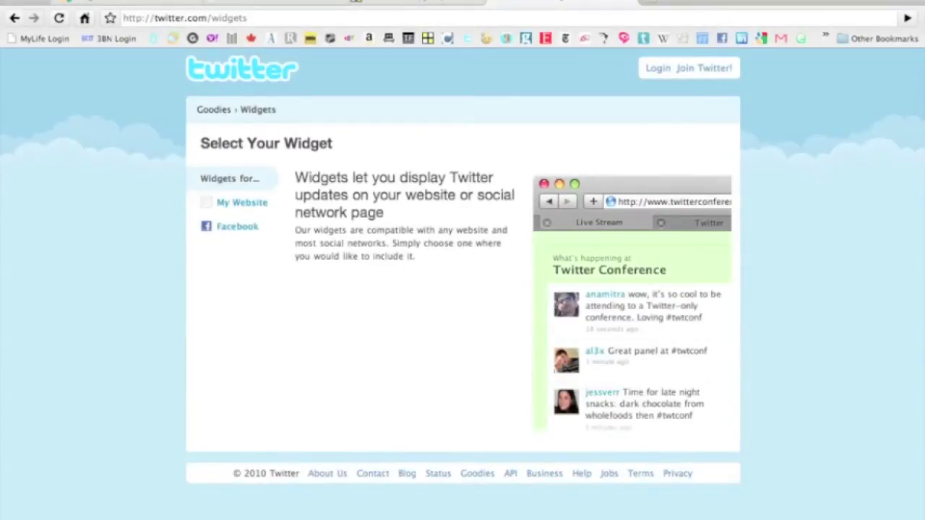
# Step: On Twitter's widgets page at twitter.com/widgets, show the widgets available for My Website
pyautogui.moveTo(250, 18); pyautogui.dragTo(122, 18)
pyautogui.click(133, 17)
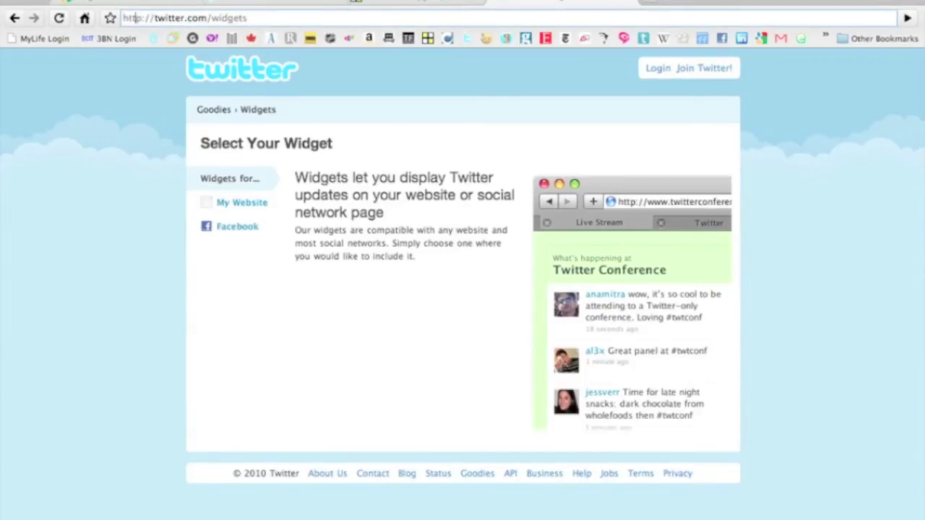
pyautogui.click(242, 203)
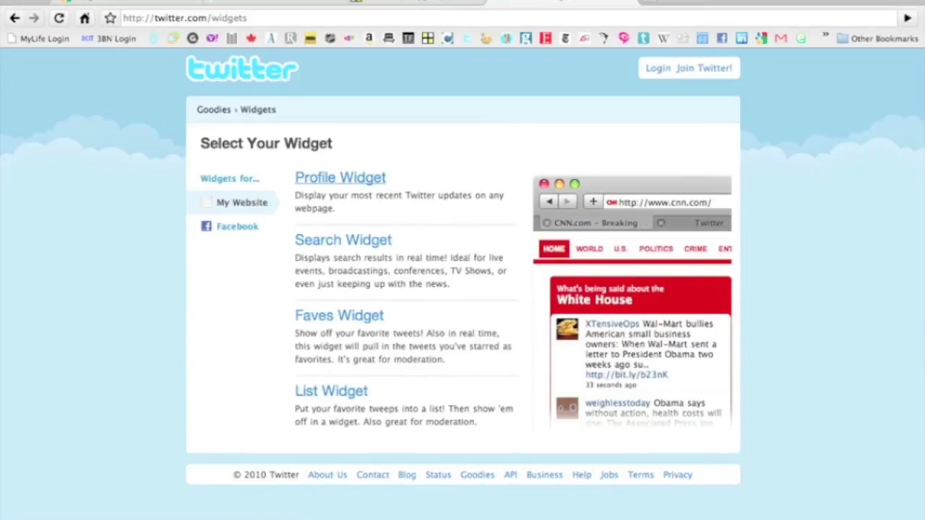
# Step: Read the descriptions of the Profile, Search, Faves and List widgets
pyautogui.moveTo(296, 195); pyautogui.dragTo(337, 209)
pyautogui.click(337, 209)
pyautogui.moveTo(295, 233); pyautogui.dragTo(450, 284)
pyautogui.click(462, 286)
pyautogui.moveTo(295, 312); pyautogui.dragTo(448, 360)
pyautogui.click(456, 360)
pyautogui.moveTo(295, 387); pyautogui.dragTo(479, 425)
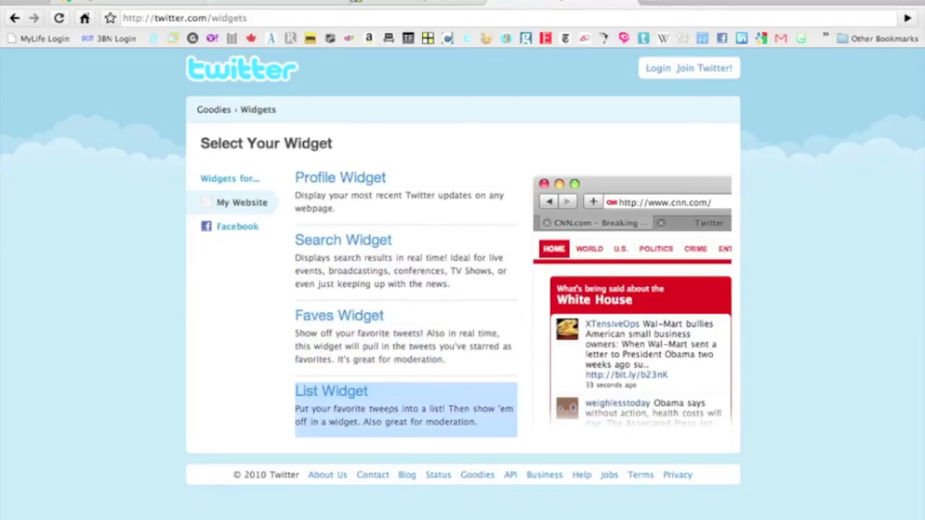
# Step: Start a Search Widget for My Website and set its search query to "Social Media AND http"
pyautogui.click(343, 240)
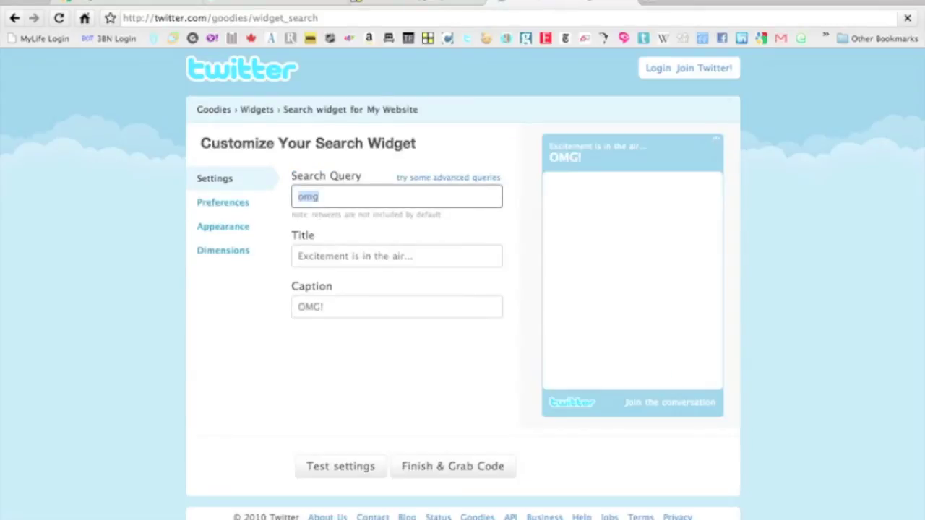
pyautogui.write('Social Media')
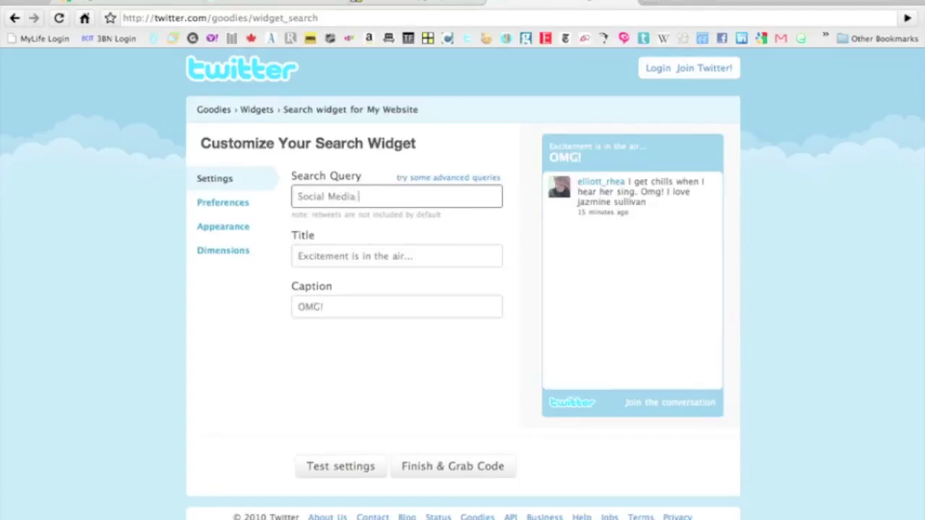
pyautogui.write(' AND http')
# Step: Replace the search widget's title with "Learning is fun!"
pyautogui.doubleClick(398, 256)
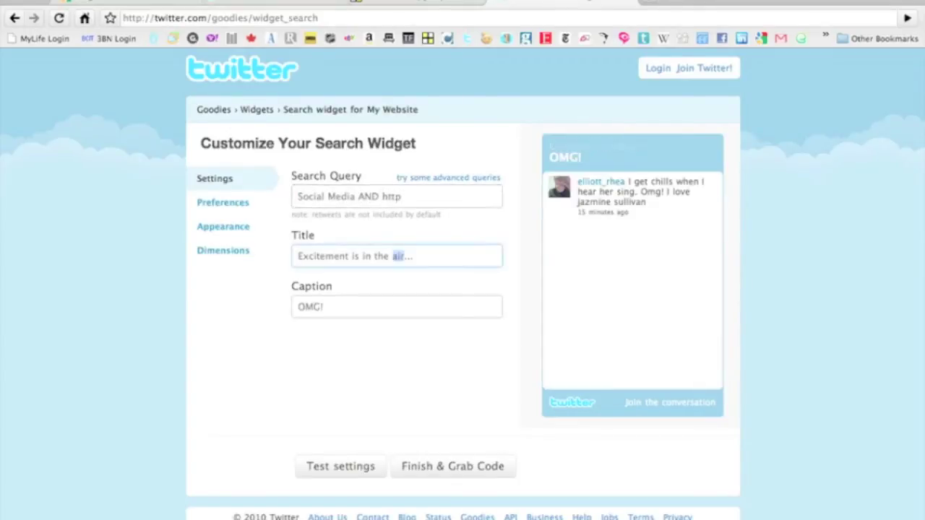
pyautogui.press('super+a')
pyautogui.write('Socail')
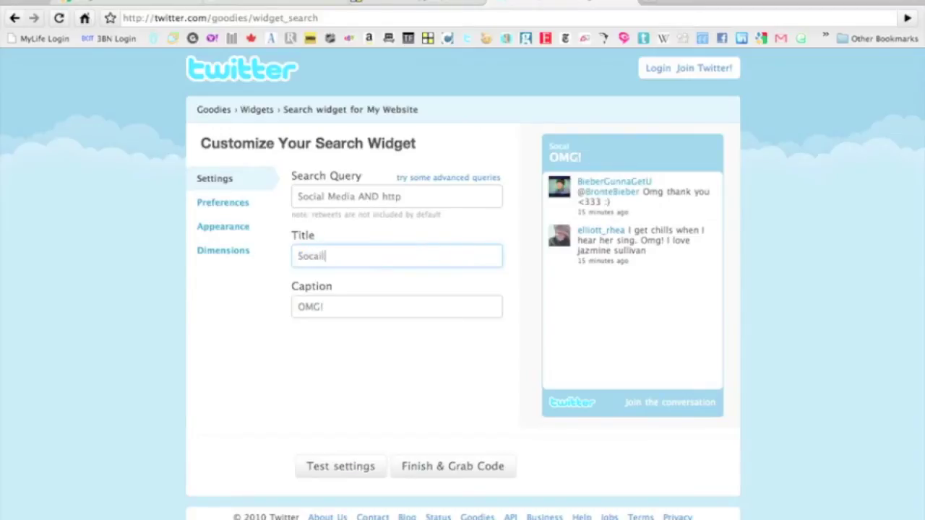
pyautogui.press('BackSpace')
pyautogui.press('BackSpace')
pyautogui.press('BackSpace')
pyautogui.press('BackSpace')
pyautogui.press('BackSpace')
pyautogui.press('BackSpace')
pyautogui.write('Learning is fun!')
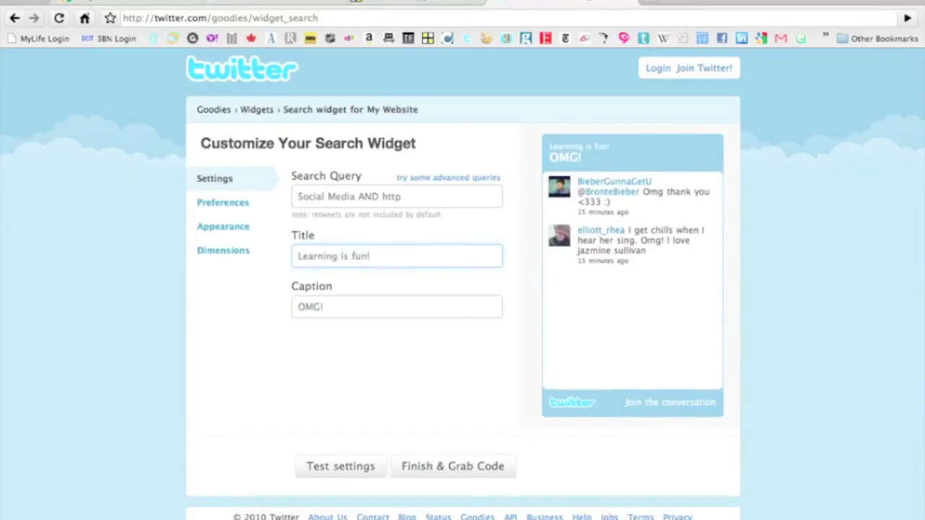
# Step: Set the widget's caption to "Social Media Education!" and test the settings in the preview
pyautogui.press('Tab')
pyautogui.write('Social ')
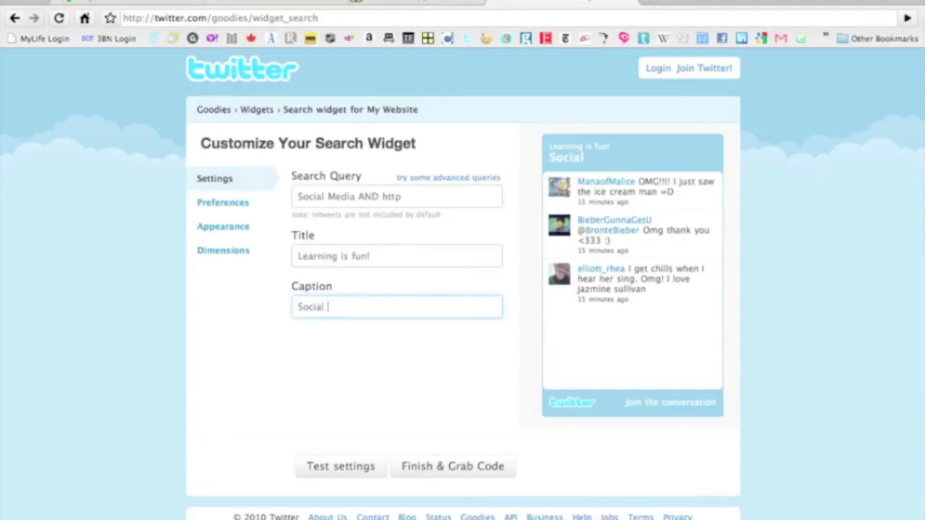
pyautogui.write('Media Educati')
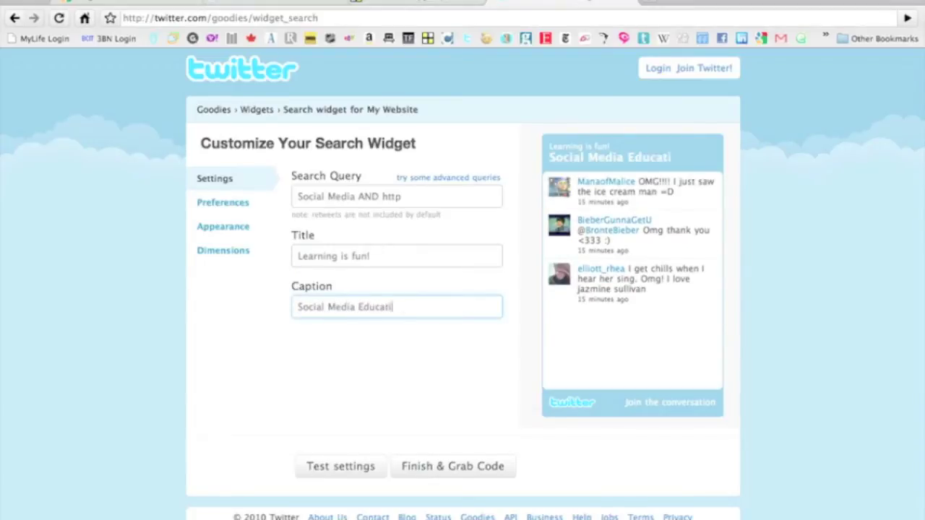
pyautogui.write('on!')
pyautogui.click(341, 466)
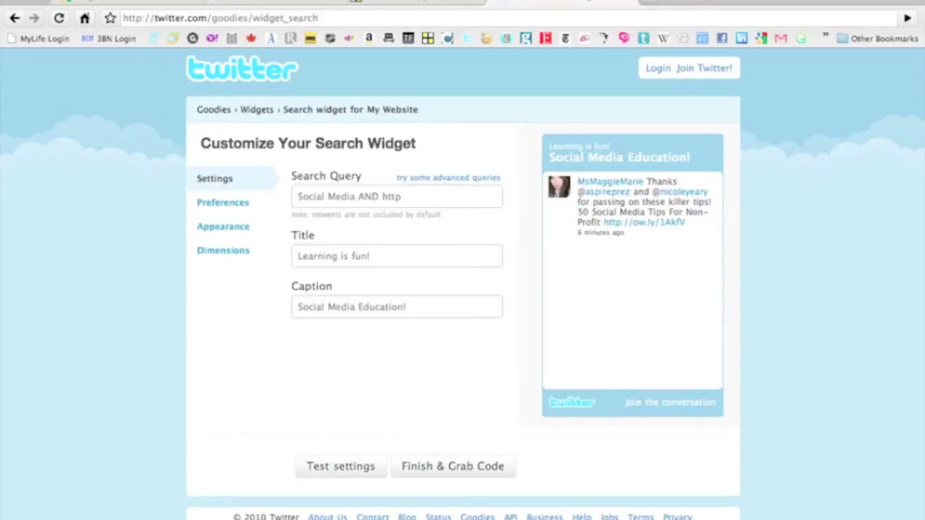
# Step: Set the widget preferences to 40 tweets with no scrollbar and no avatars, and test the settings
pyautogui.click(224, 203)
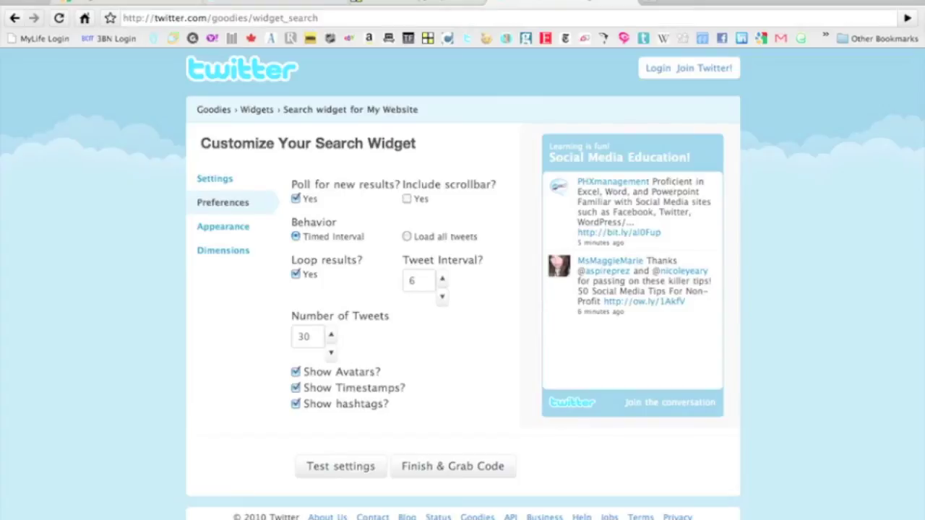
pyautogui.click(407, 198)
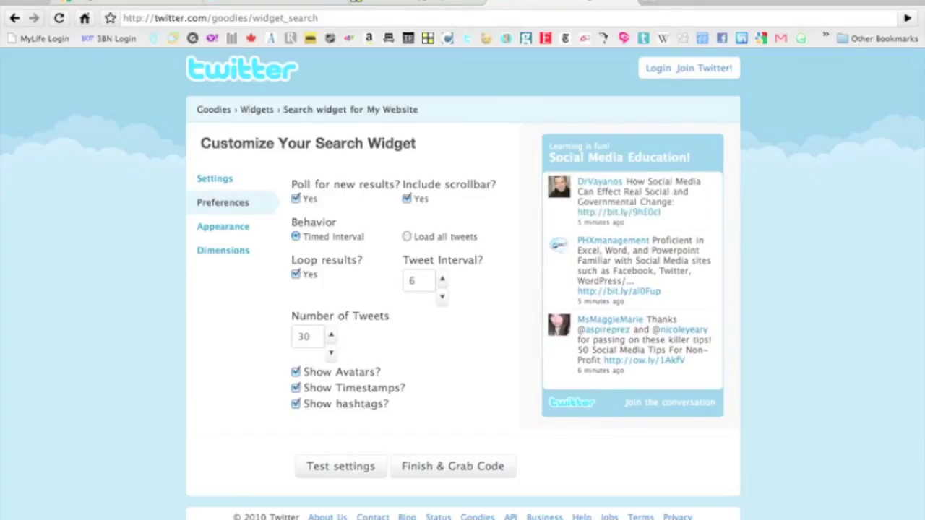
pyautogui.click(407, 199)
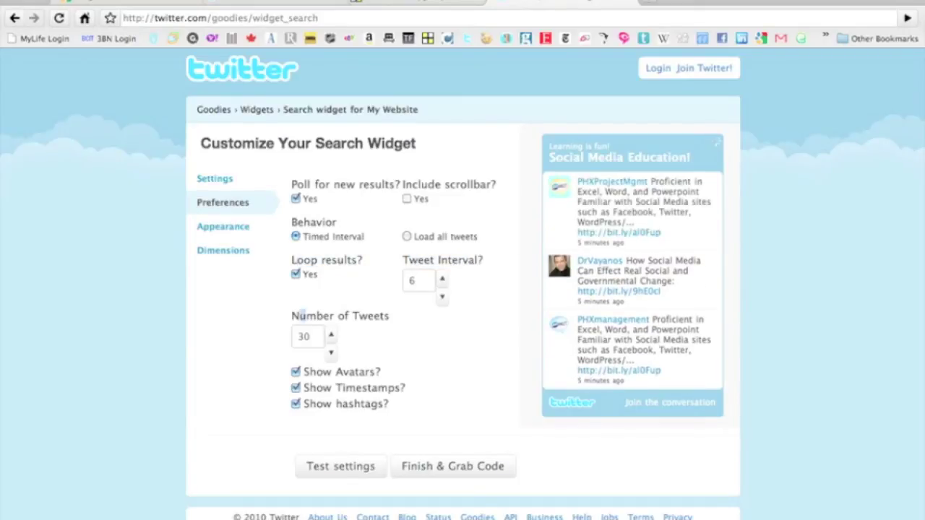
pyautogui.click(331, 334)
pyautogui.click(331, 334)
pyautogui.click(331, 335)
pyautogui.click(331, 335)
pyautogui.click(331, 335)
pyautogui.click(331, 335)
pyautogui.click(331, 335)
pyautogui.click(331, 335)
pyautogui.click(331, 335)
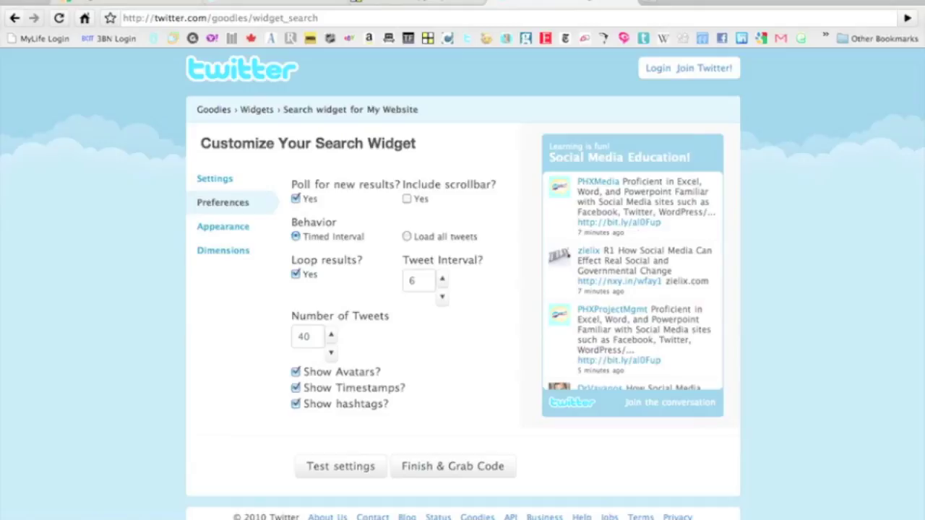
pyautogui.click(296, 372)
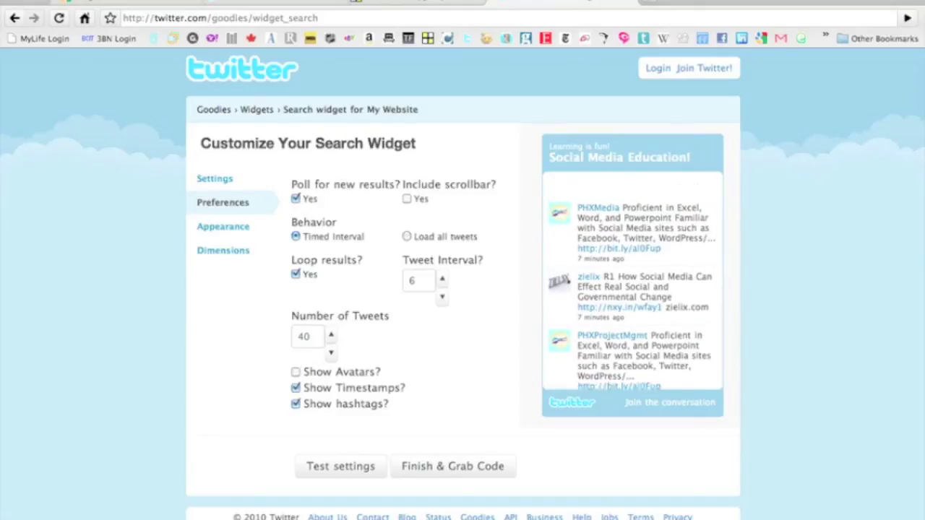
pyautogui.click(340, 467)
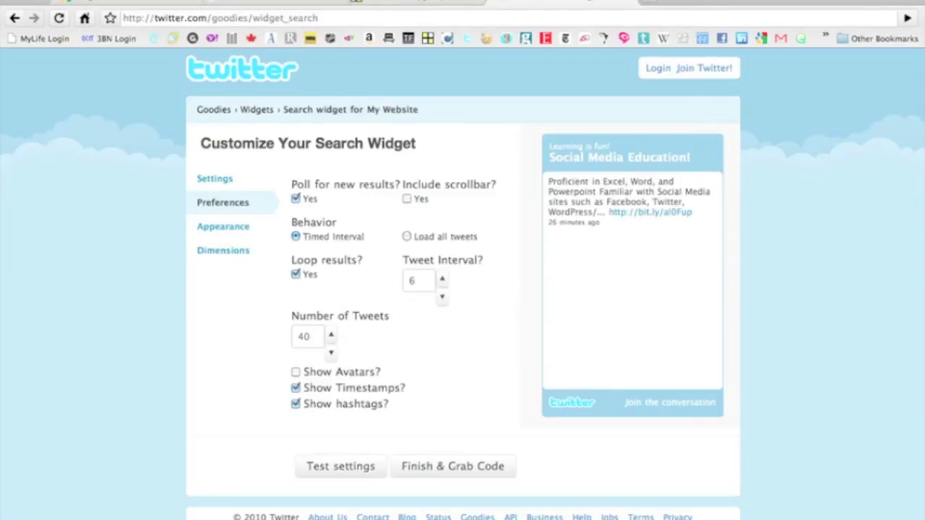
# Step: Look at the widget's appearance options and the colour picker for the shell background without changing the colour
pyautogui.click(223, 227)
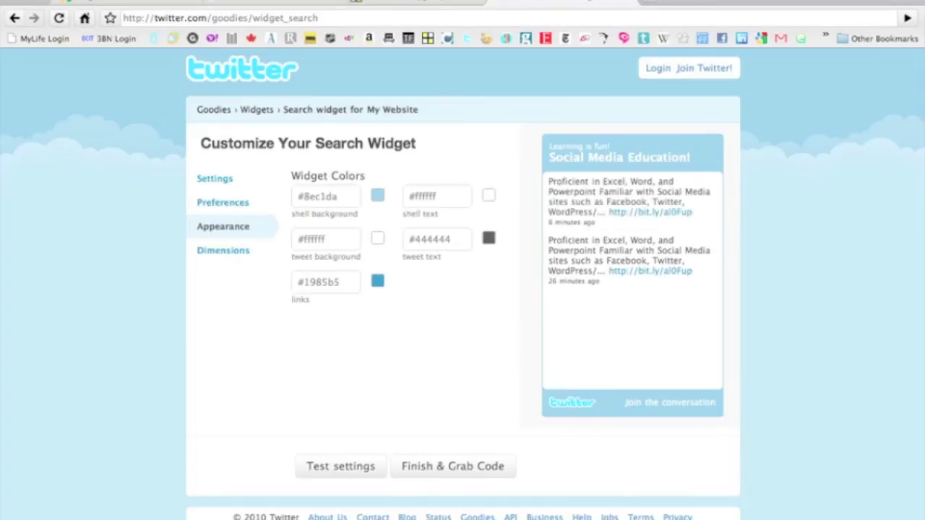
pyautogui.click(378, 196)
pyautogui.click(468, 320)
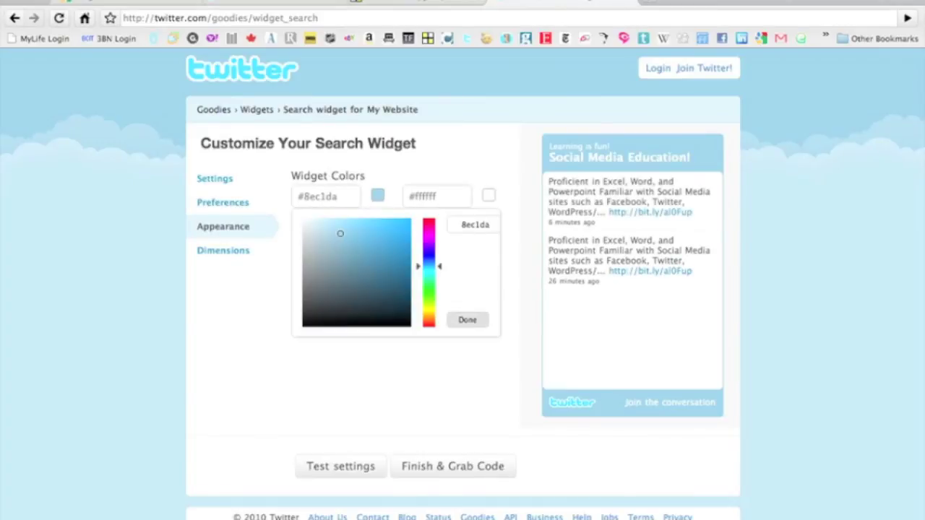
# Step: Set the widget's dimensions to 400 px wide and 600 px high and test the settings
pyautogui.click(223, 250)
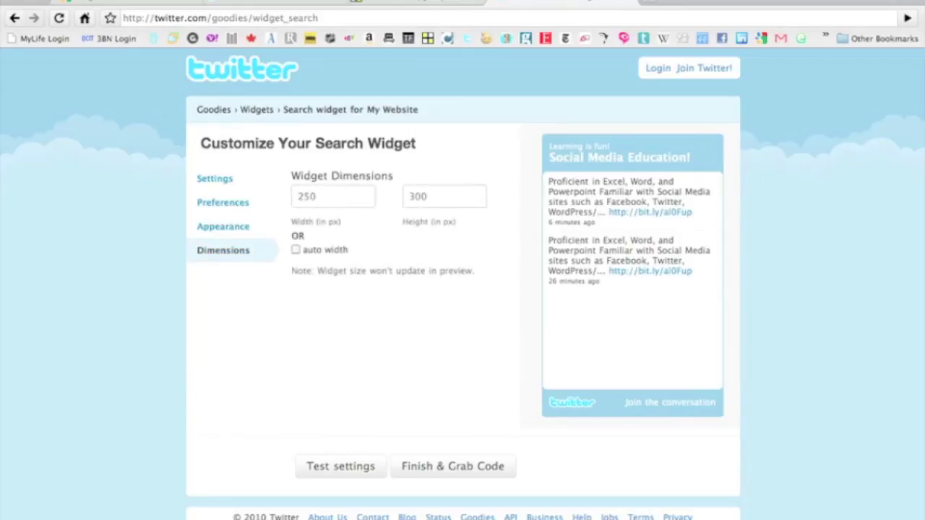
pyautogui.doubleClick(419, 197)
pyautogui.write('5000')
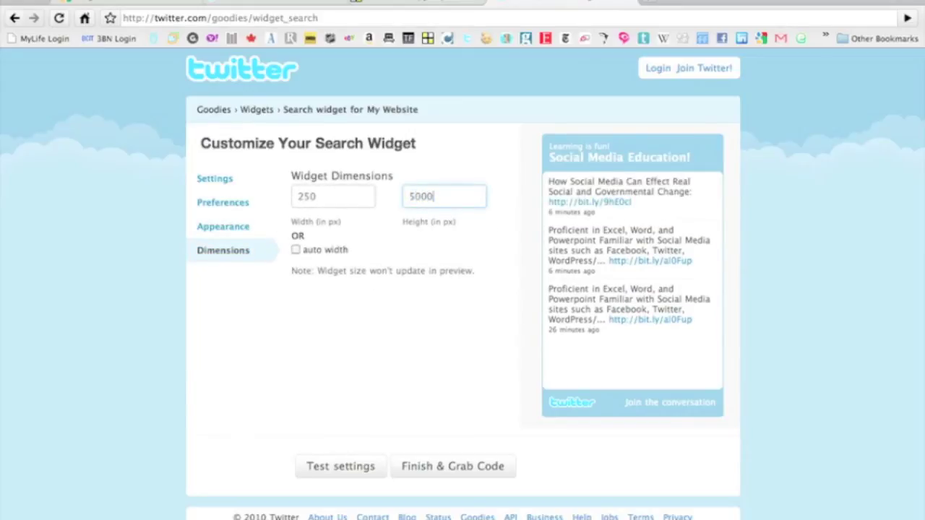
pyautogui.press('BackSpace')
pyautogui.hotkey('shift', 'Tab')
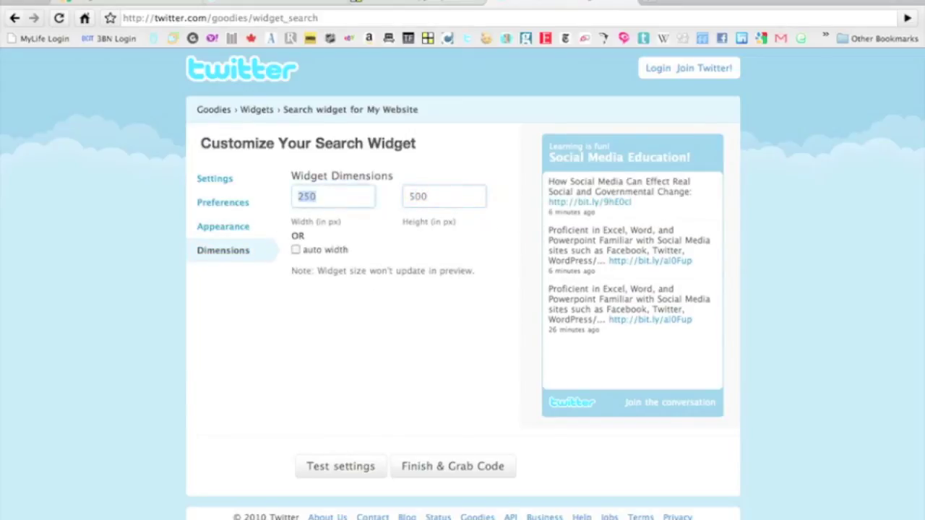
pyautogui.write('400')
pyautogui.press('Tab')
pyautogui.write('600')
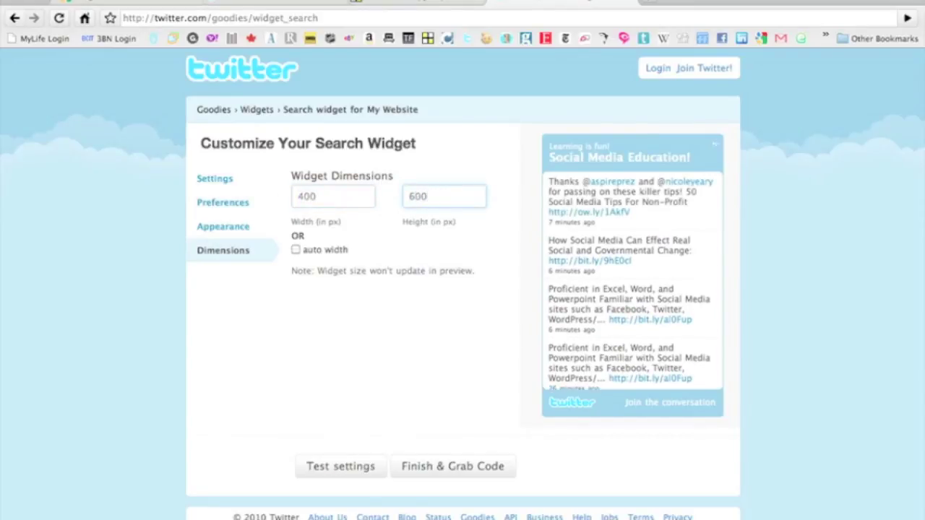
pyautogui.click(364, 469)
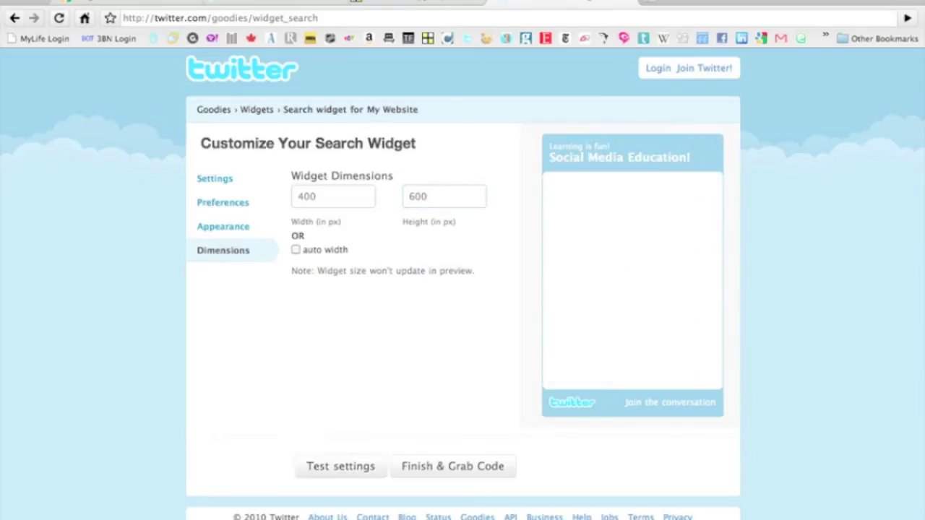
# Step: Highlight the note about widget size in the preview, and revisit the Appearance, Preferences and Settings sections
pyautogui.moveTo(296, 271); pyautogui.dragTo(477, 271)
pyautogui.click(477, 272)
pyautogui.click(224, 226)
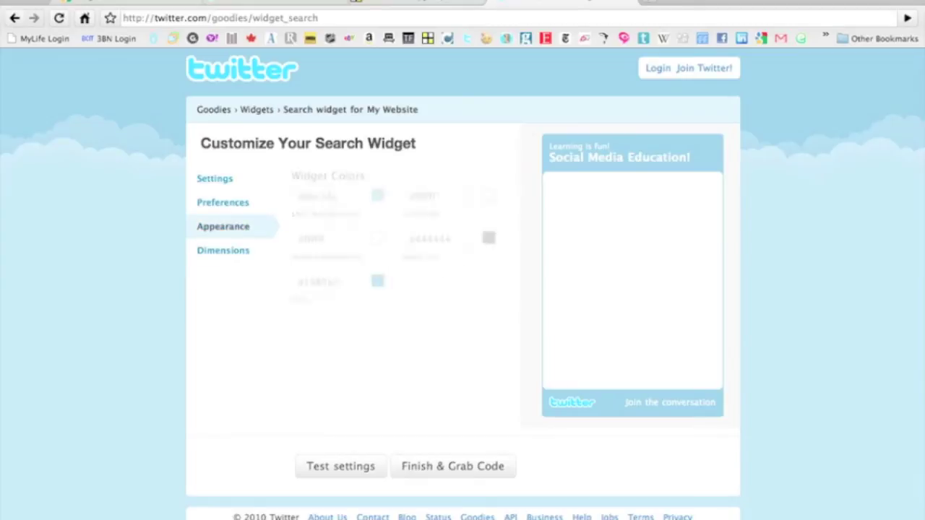
pyautogui.click(223, 227)
pyautogui.click(224, 203)
pyautogui.click(215, 179)
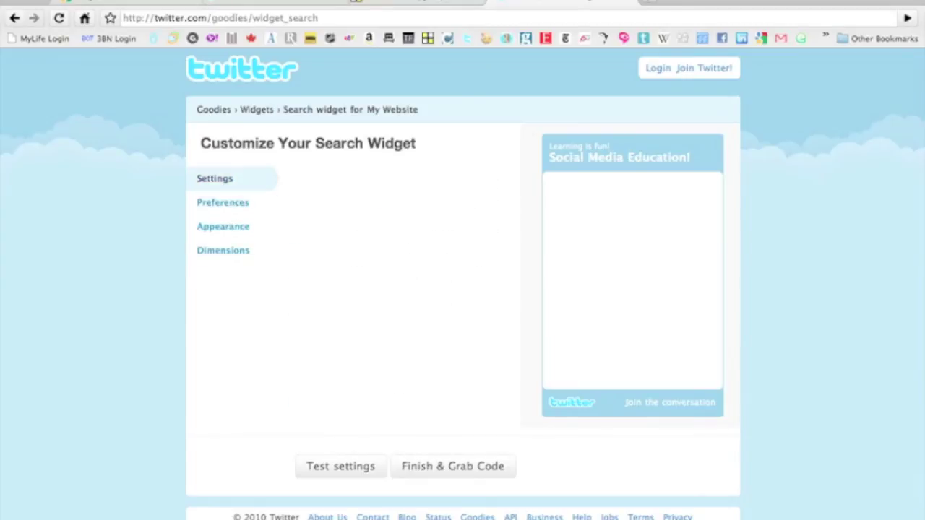
# Step: Generate the widget's code, paste it into the HTML of a new Blogger post, and publish the post
pyautogui.click(452, 466)
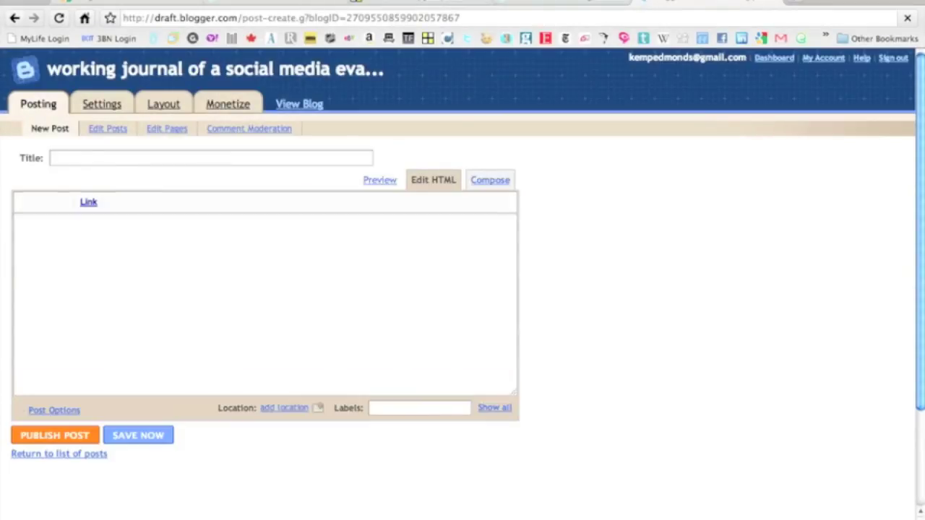
pyautogui.press('super+v')
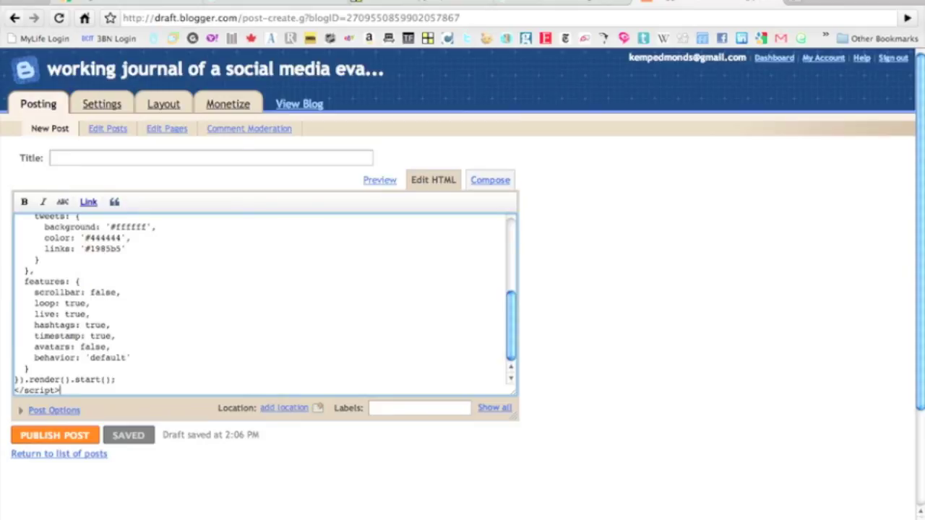
pyautogui.click(55, 435)
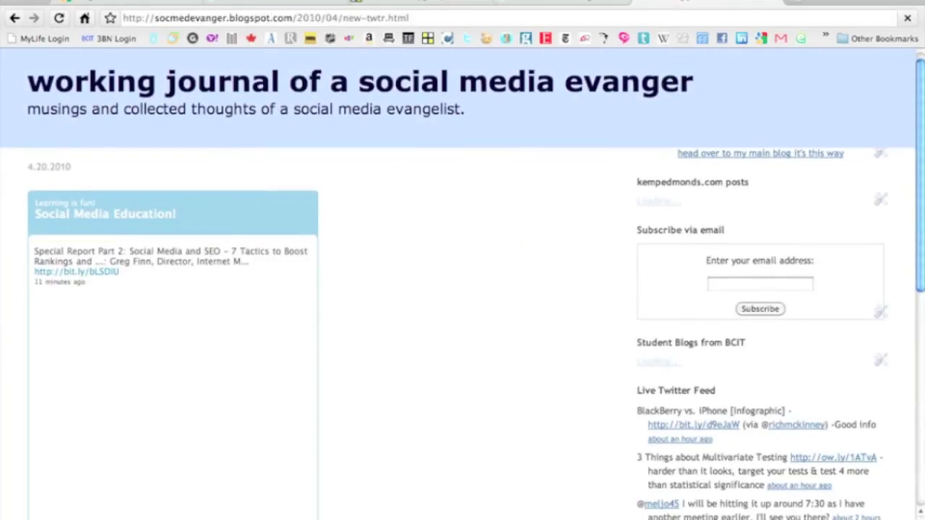
# Step: Examine the published blog post with the embedded Social Media Education! widget and the tweets it displays
pyautogui.scroll(-1, 462, 283)
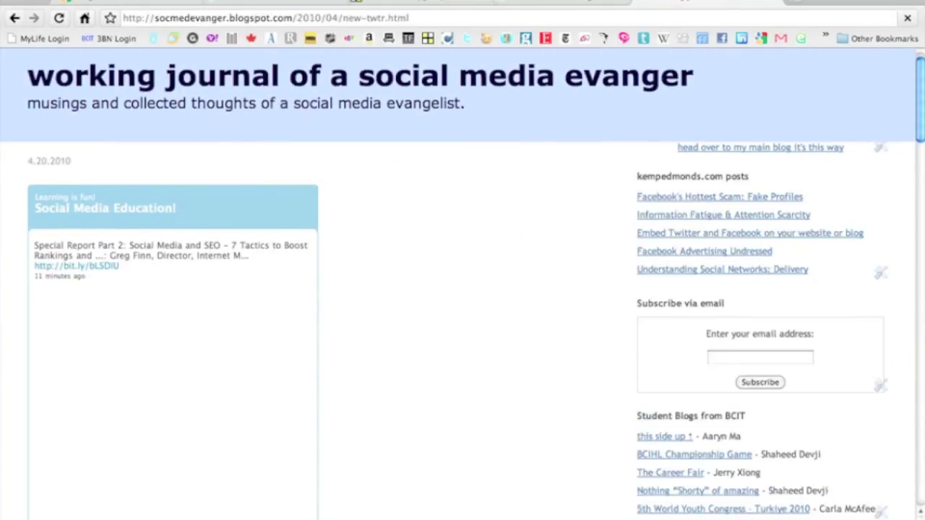
pyautogui.scroll(-1, 463, 284)
pyautogui.scroll(-2, 463, 290)
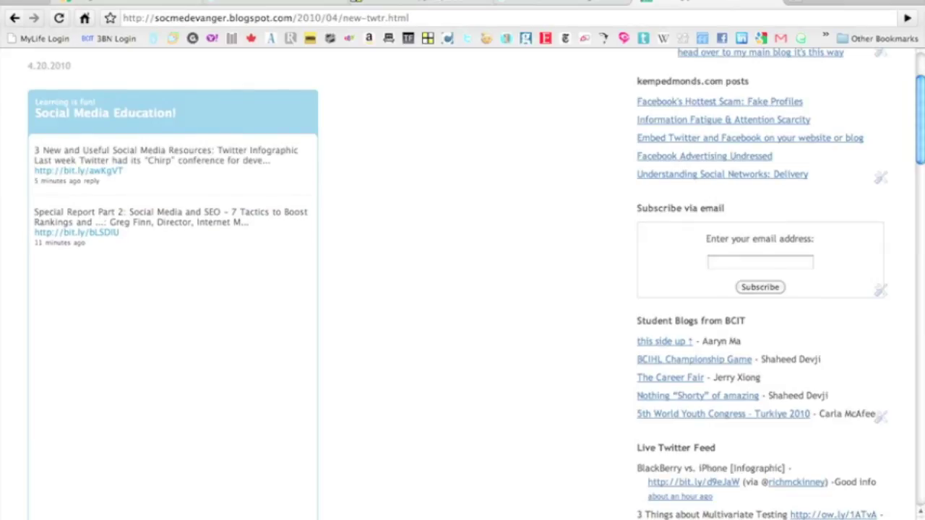
pyautogui.scroll(-2, 463, 289)
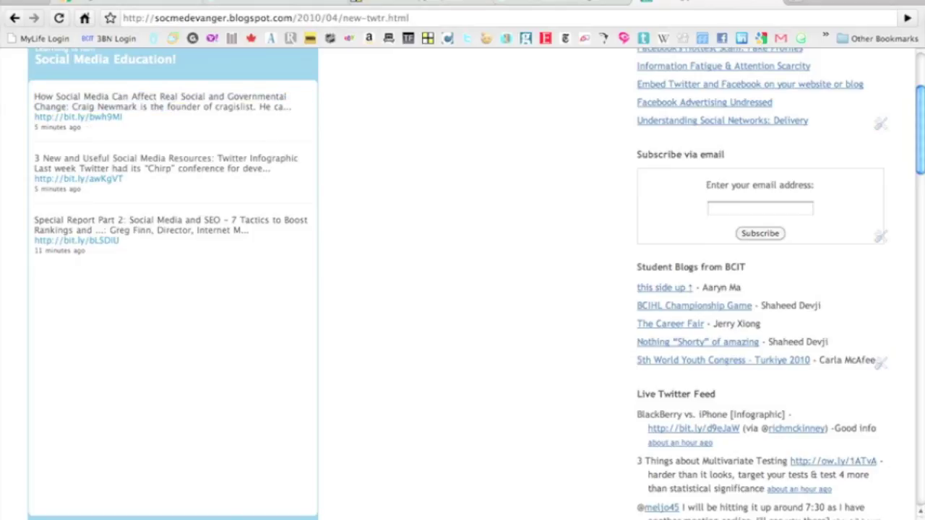
pyautogui.scroll(3, 462, 289)
pyautogui.scroll(-1, 462, 289)
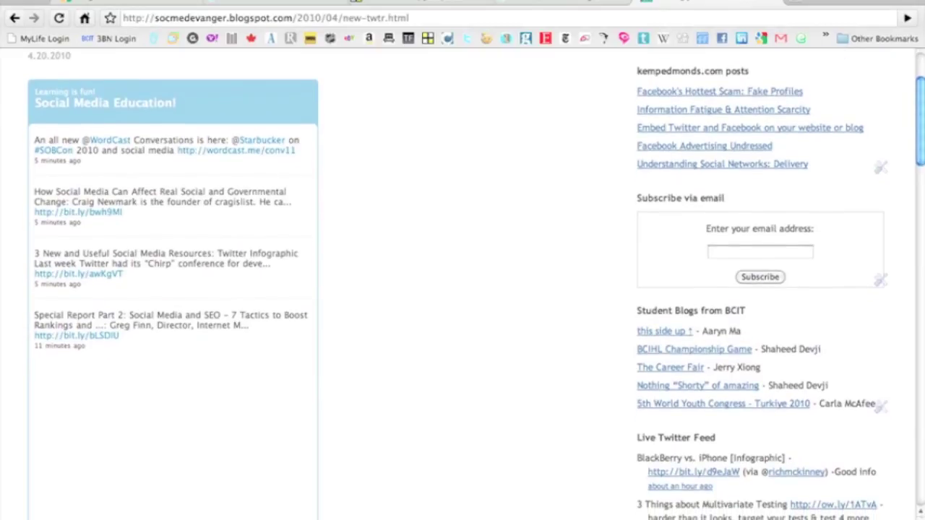
pyautogui.scroll(-1, 463, 289)
pyautogui.scroll(-1, 463, 289)
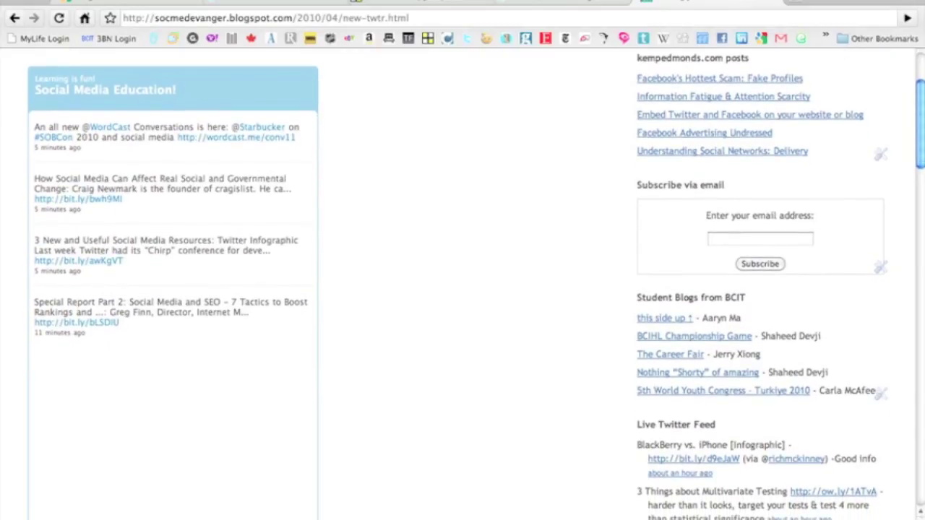